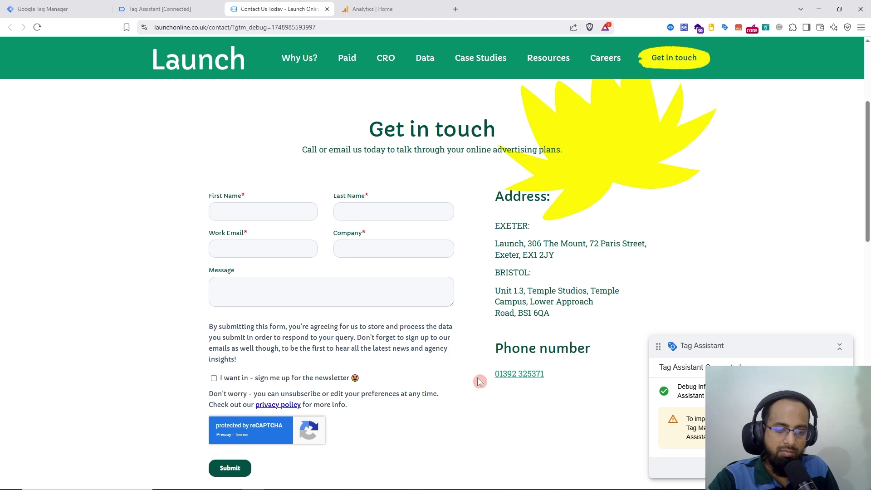
right_click(373, 338)
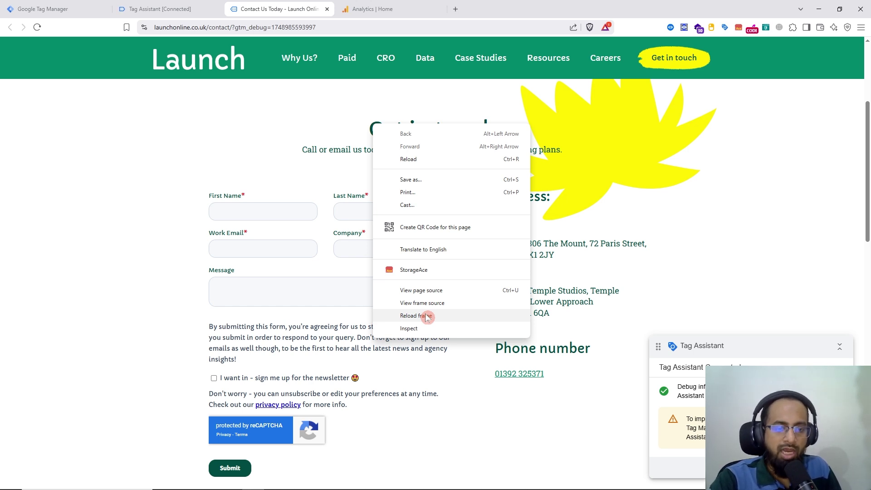
click(414, 360)
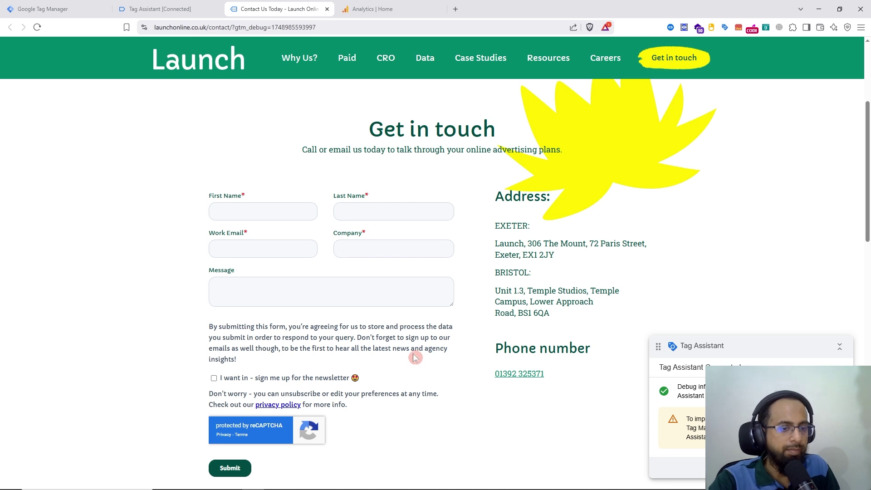
- Fill in the contact form with a test first name, last name, work email and the company launch limited, and submit it
click(262, 212)
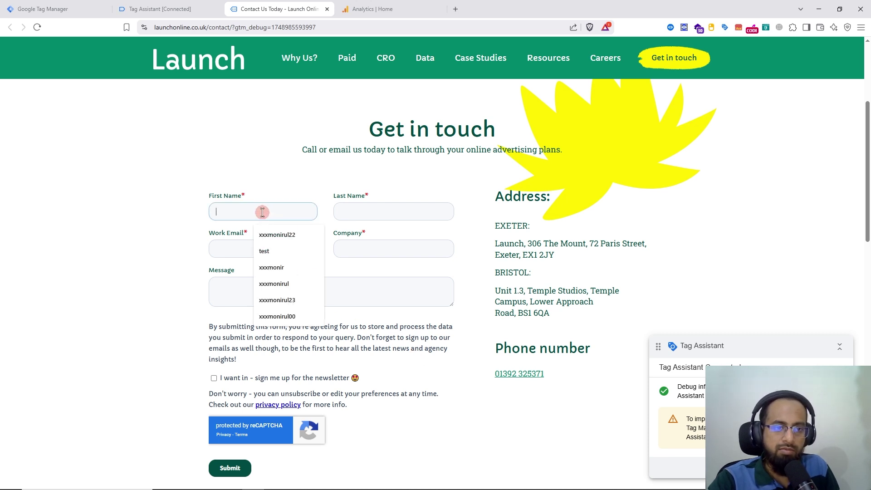
click(276, 235)
click(372, 211)
click(389, 234)
click(246, 254)
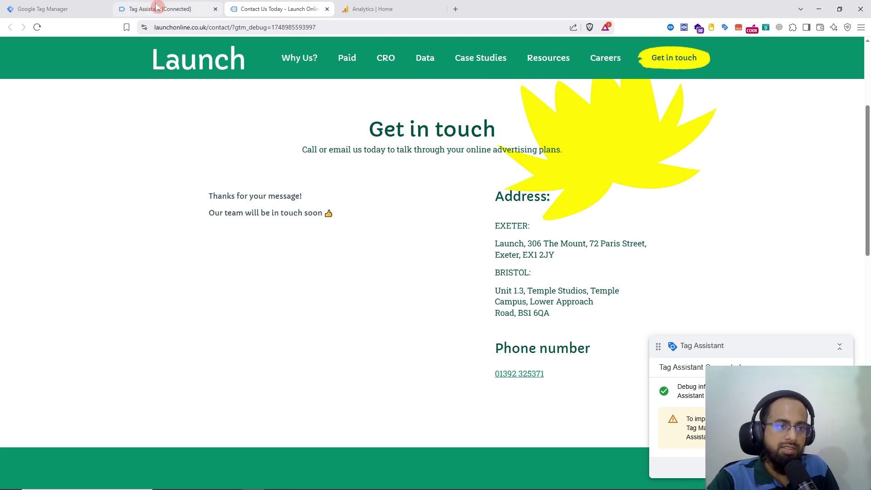
- Switch to Tag Assistant and examine the API call of the hs_form_submitted event
click(61, 4)
click(278, 9)
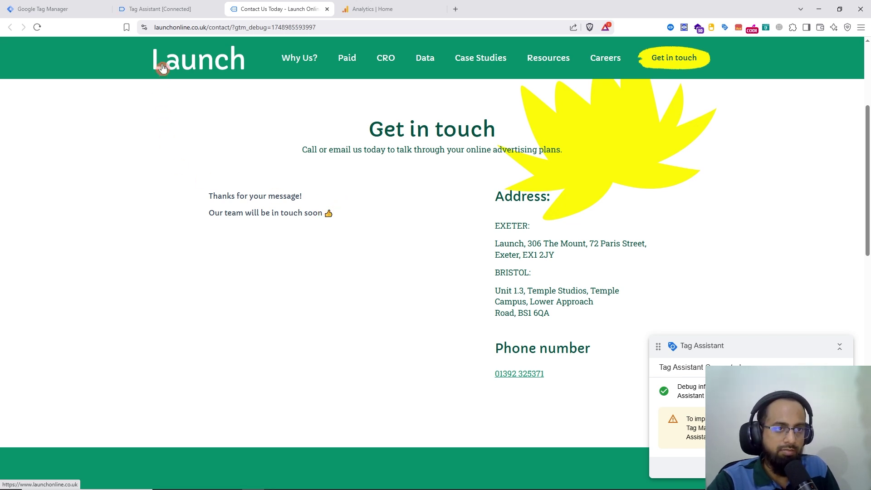
click(161, 8)
click(435, 208)
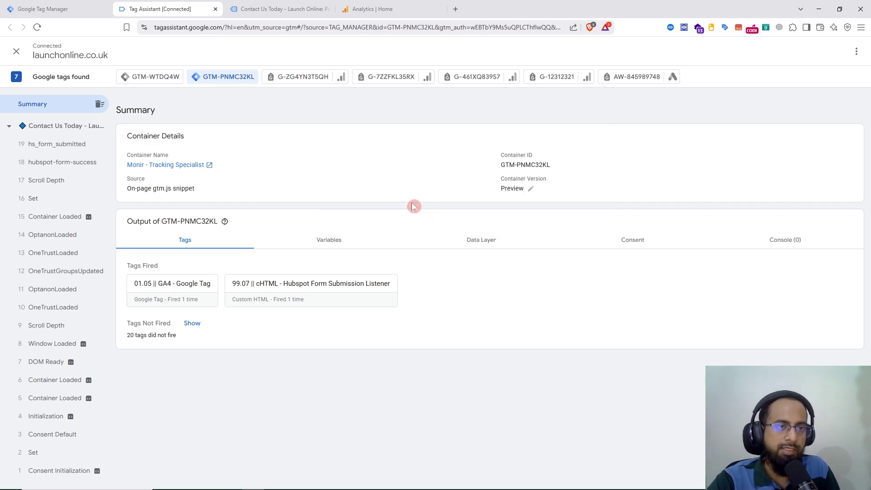
click(263, 9)
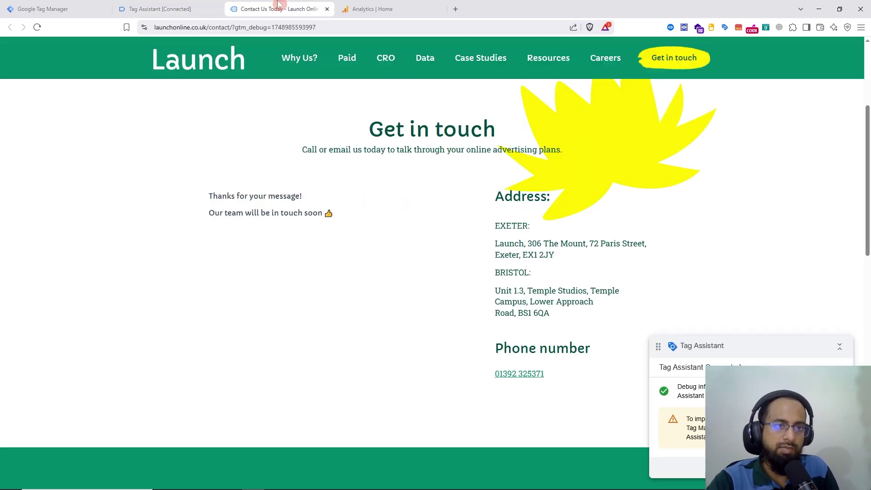
click(170, 9)
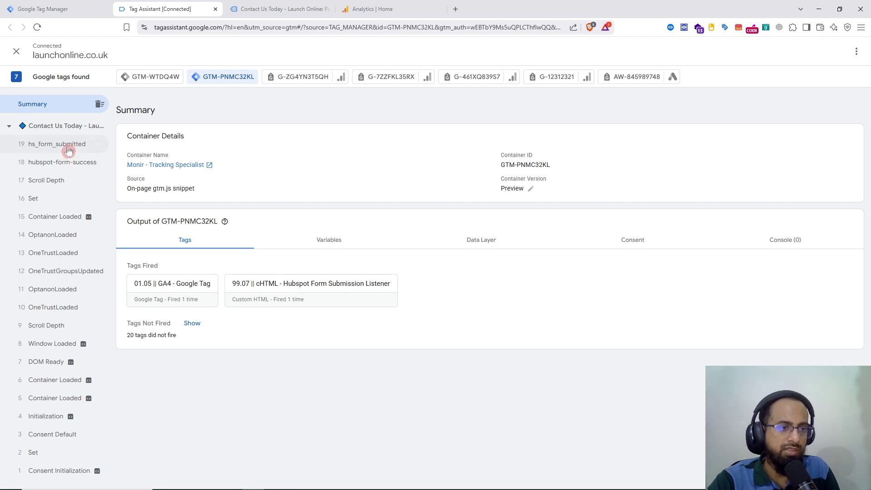
click(68, 148)
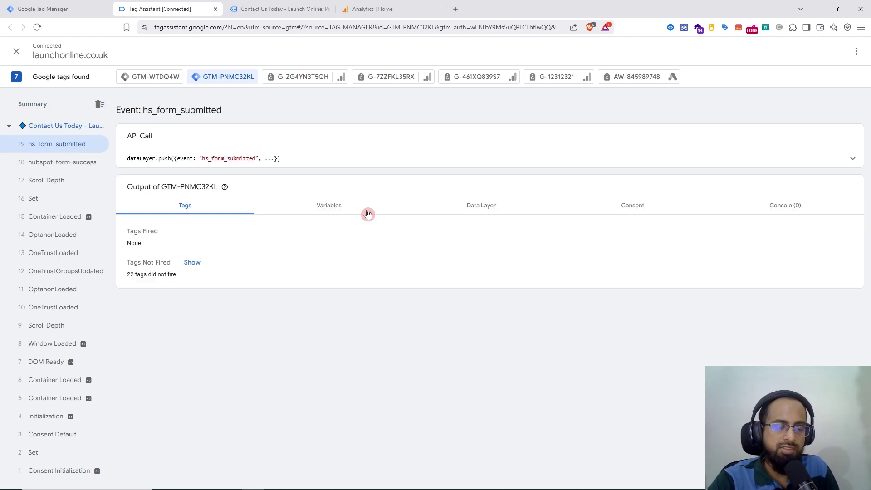
click(424, 160)
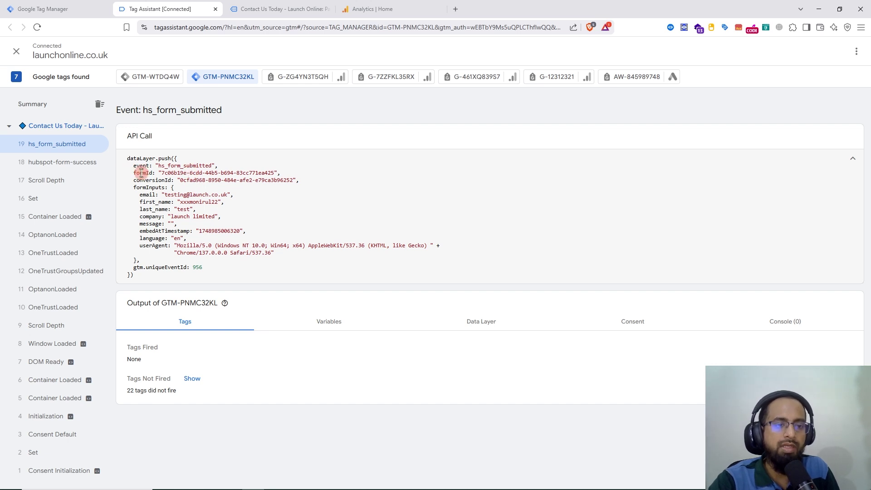
click(360, 155)
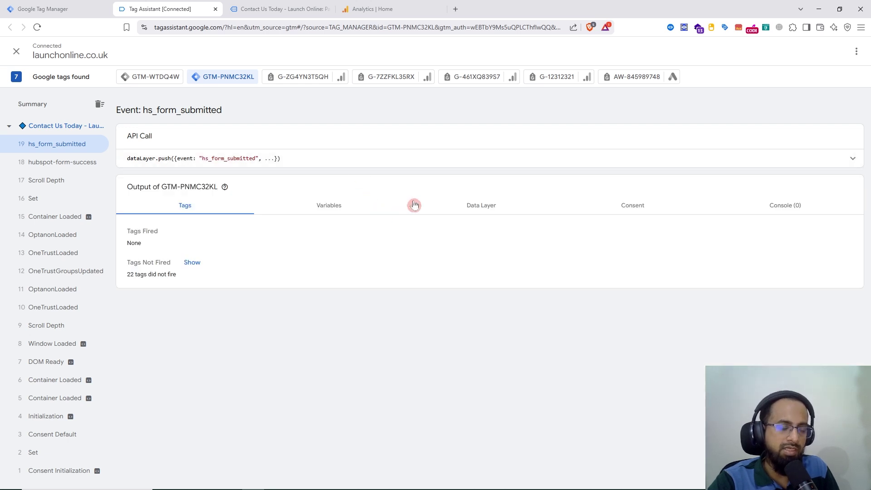
- Switch to Google Tag Manager and view the 99.07 Hubspot Form Submission Listener tag in the container's tag list
click(52, 4)
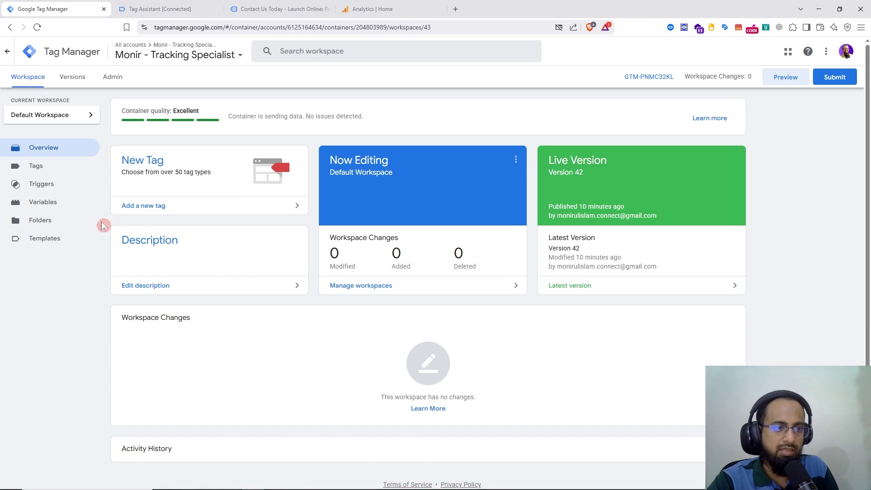
click(46, 169)
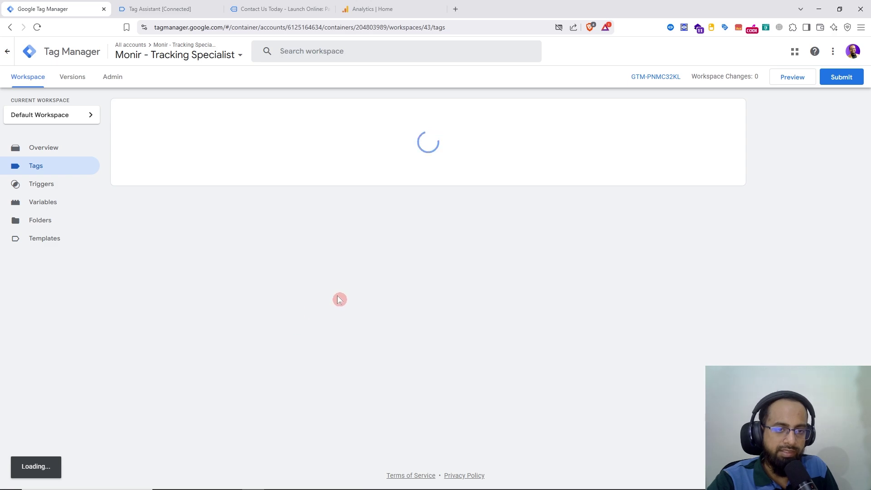
scroll(355, 281, down, 3)
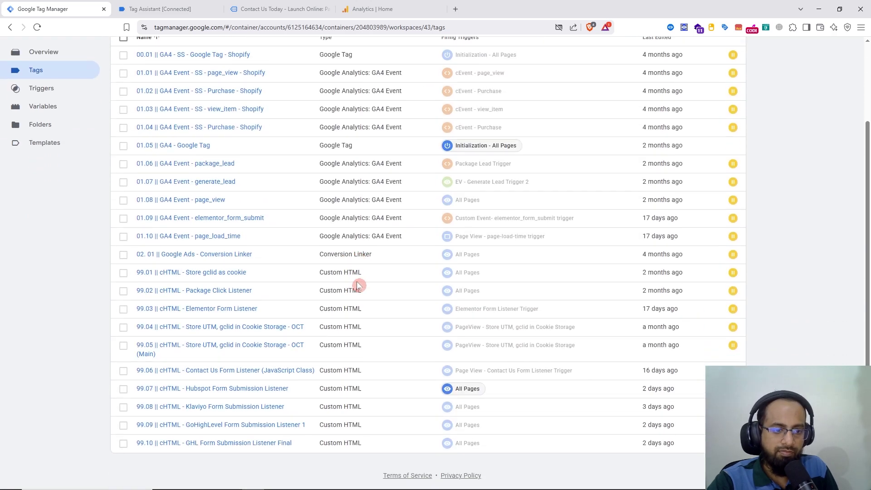
click(205, 390)
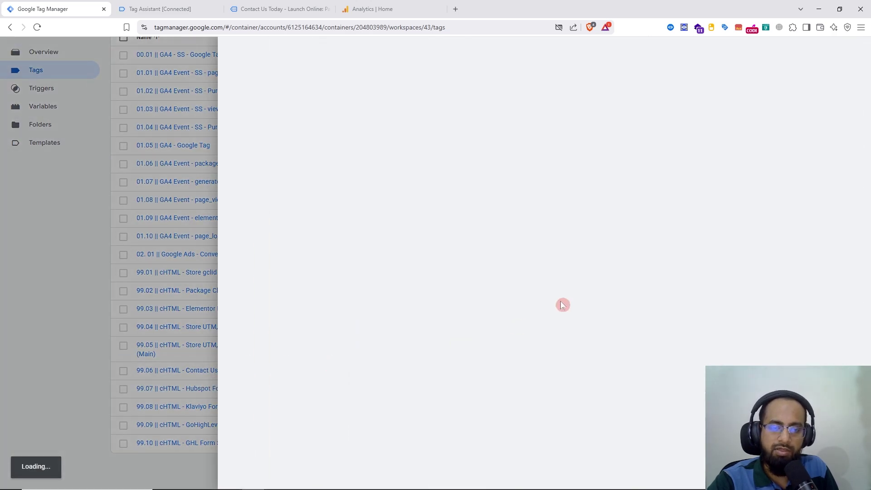
click(59, 282)
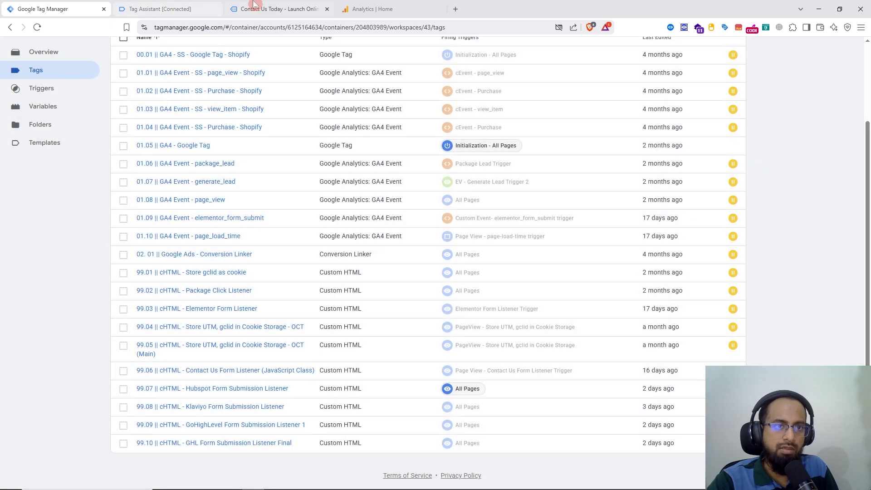
- Return to Tag Assistant and review the formInputs block in the hs_form_submitted event's data layer push
click(275, 5)
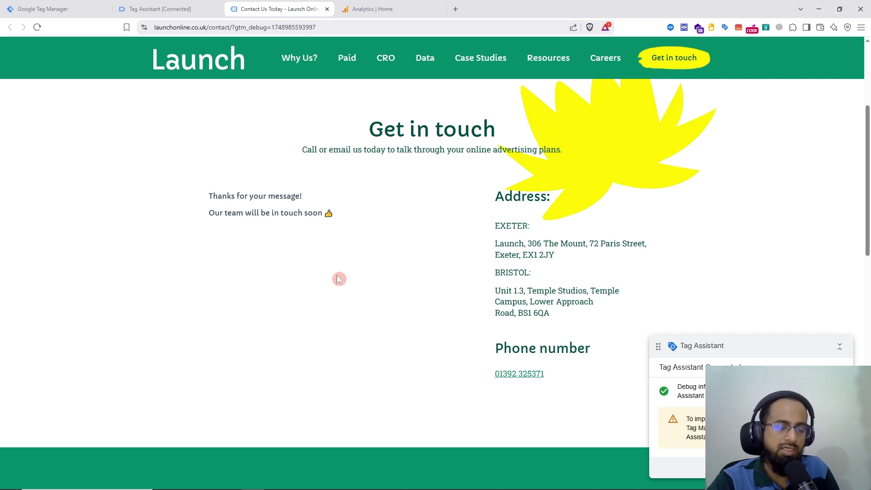
click(161, 7)
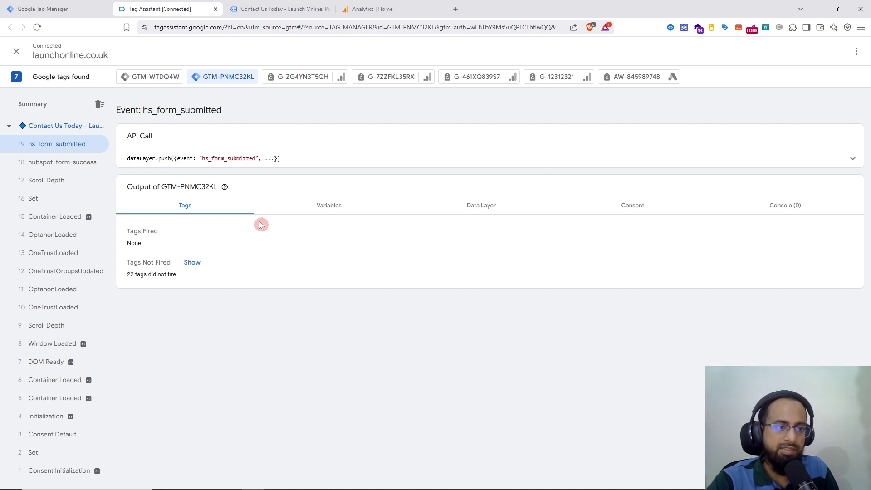
click(308, 157)
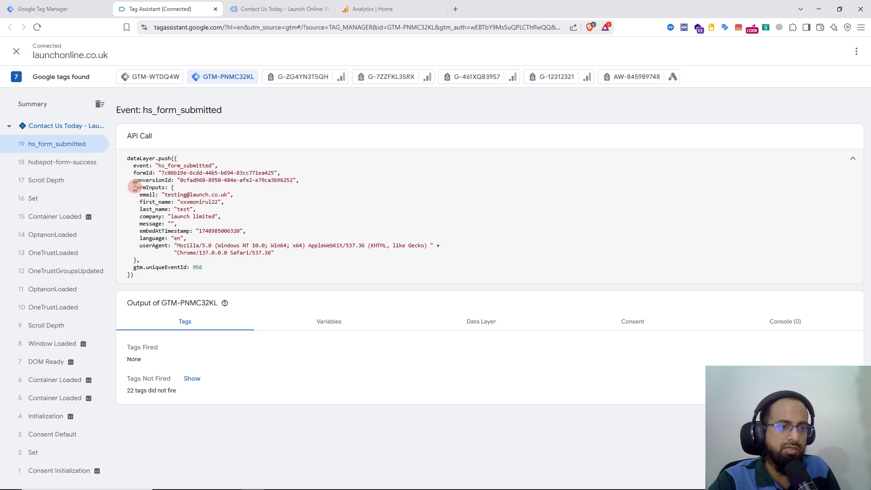
drag(135, 187, 186, 243)
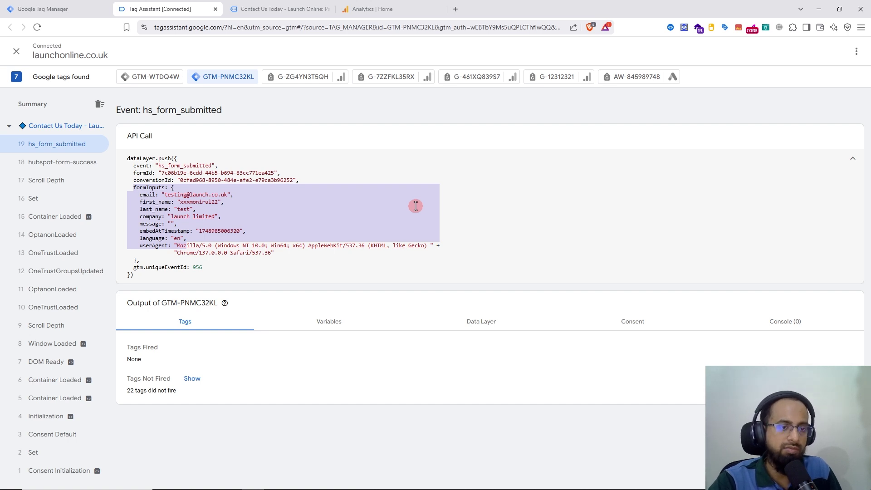
click(379, 172)
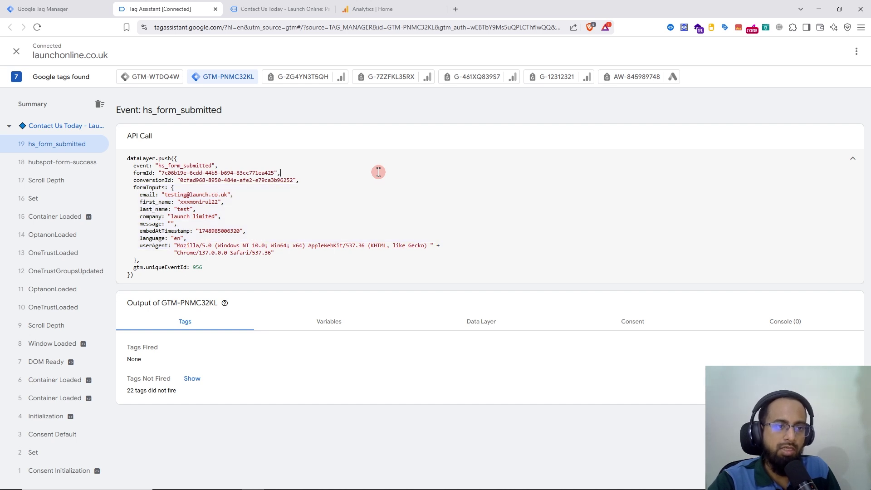
- Copy the formId key name from the hs_form_submitted event's data layer push
click(142, 173)
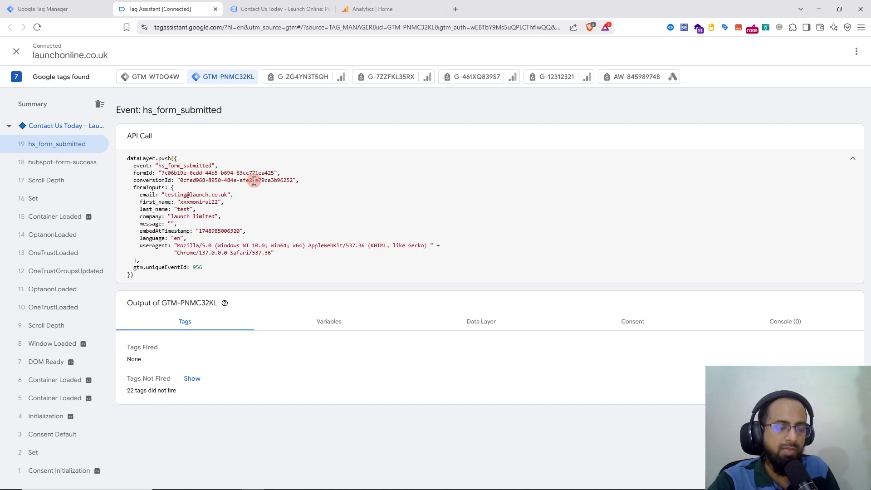
double_click(142, 172)
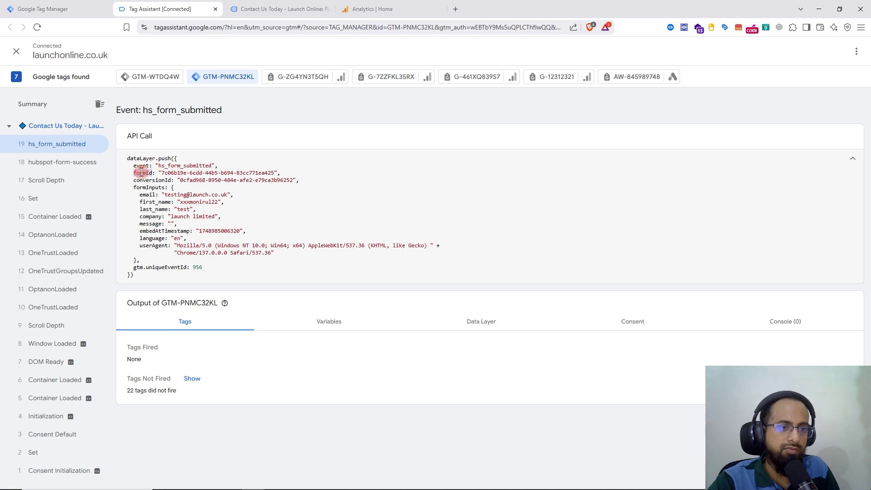
right_click(142, 172)
click(168, 186)
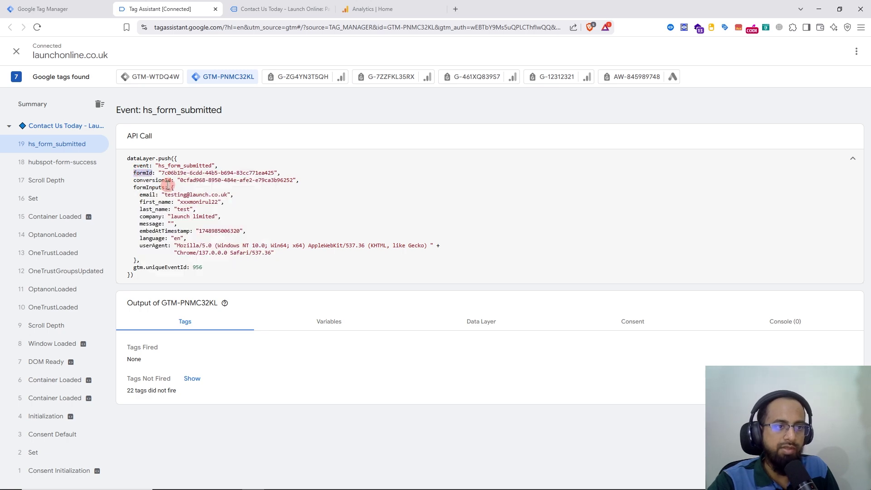
- Switch to Google Tag Manager and start a new user-defined variable of type Data Layer Variable
click(50, 8)
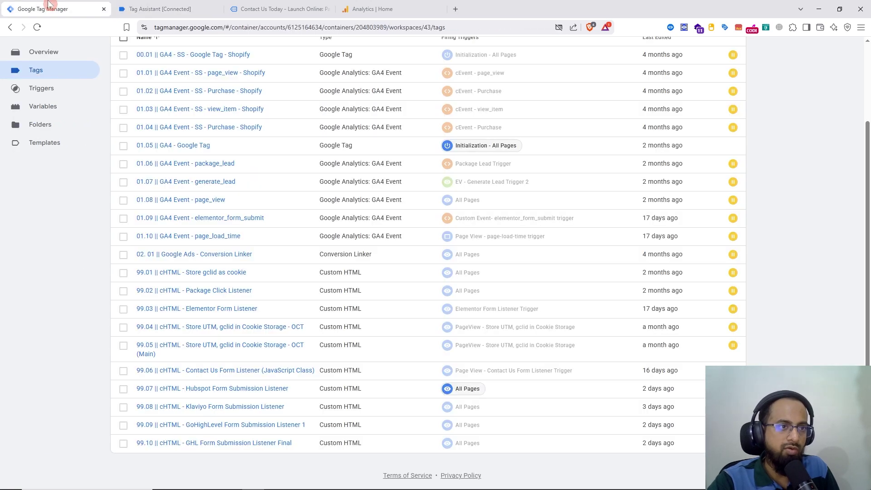
click(61, 113)
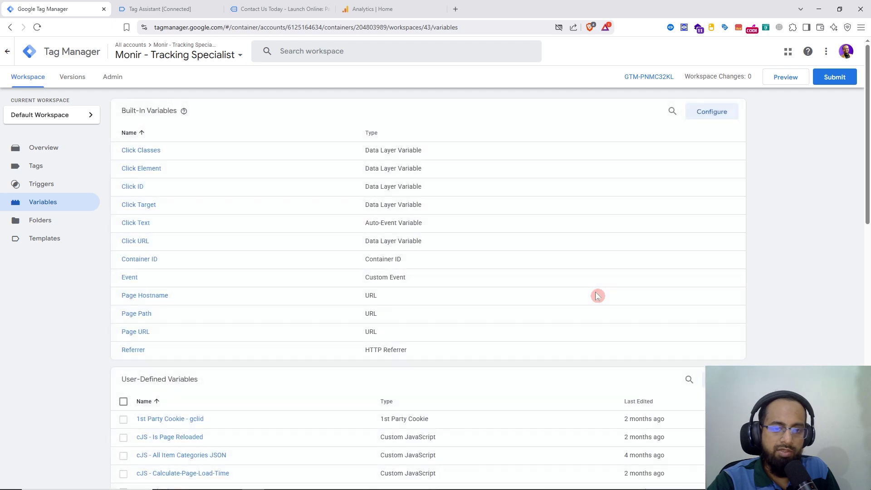
scroll(595, 294, down, 4)
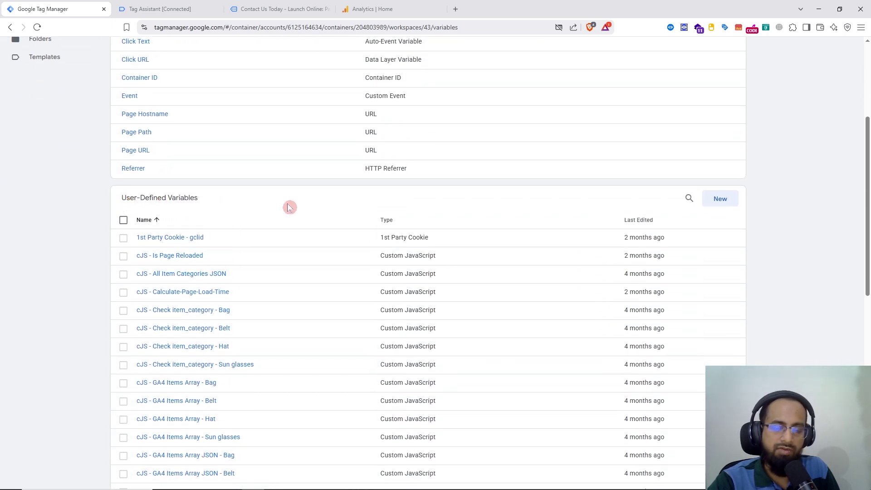
click(718, 197)
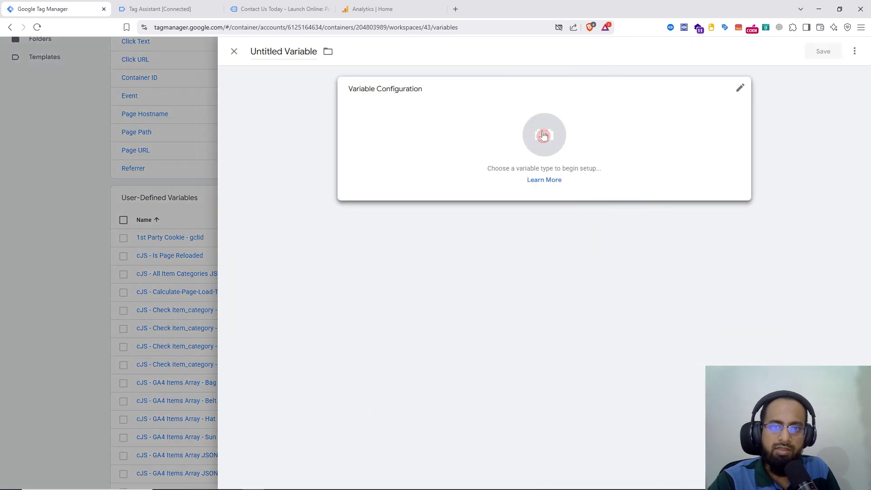
click(544, 135)
scroll(693, 234, down, 4)
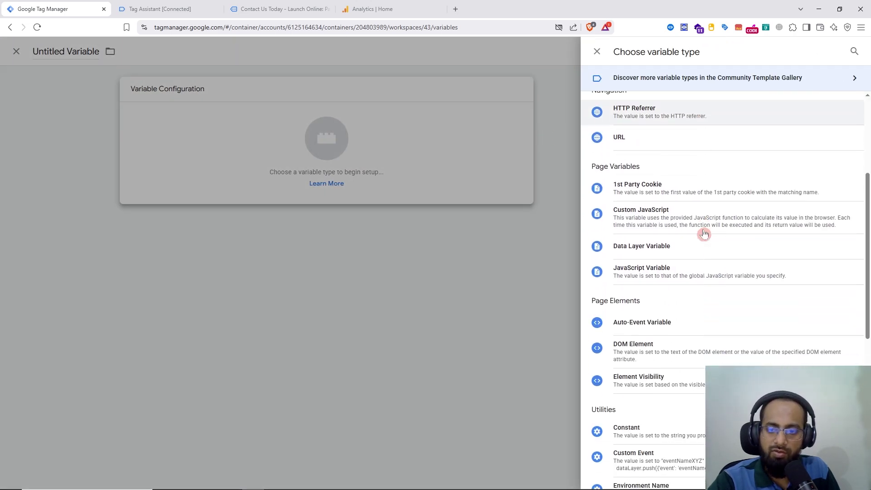
scroll(704, 234, down, 1)
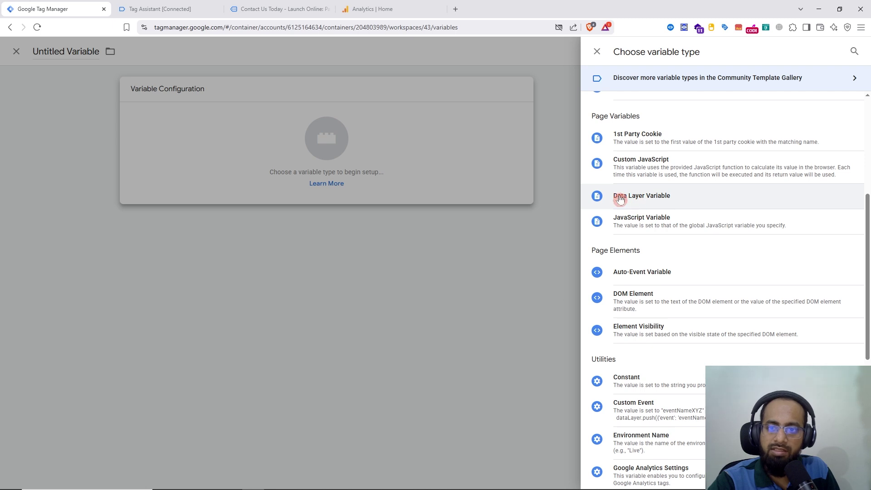
click(669, 205)
- Set the new variable's data layer variable name to the copied key formId
click(370, 181)
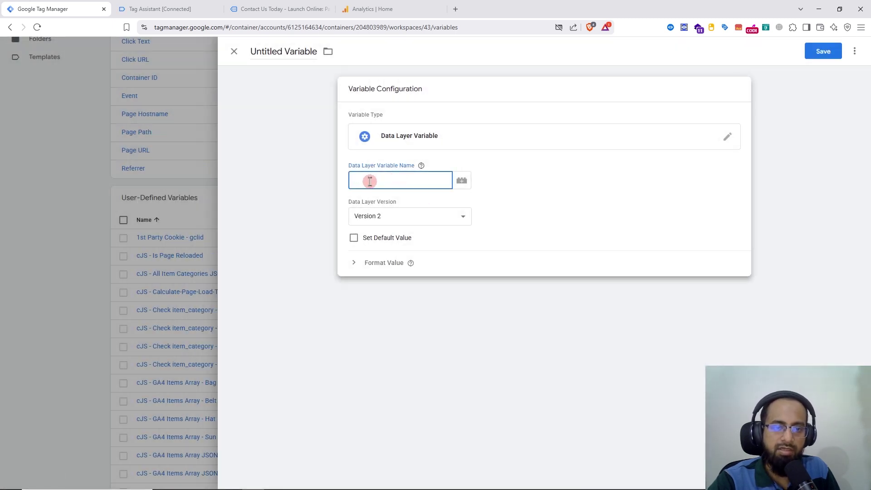
right_click(371, 180)
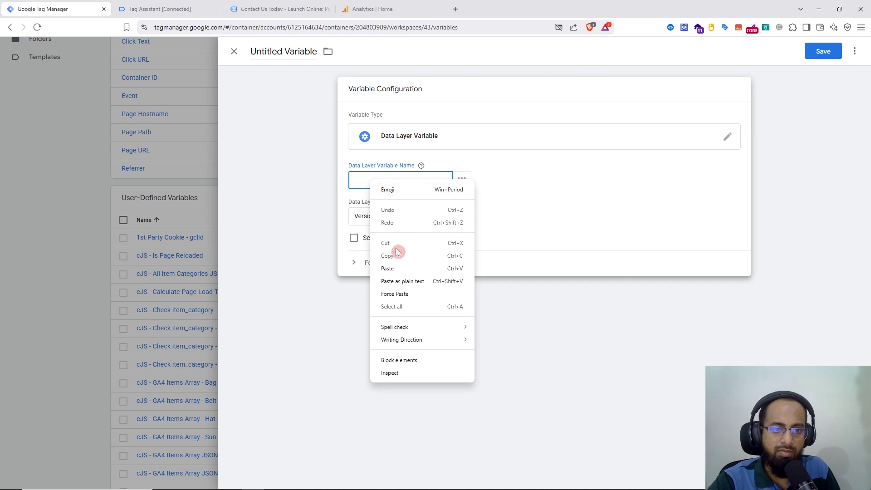
click(395, 267)
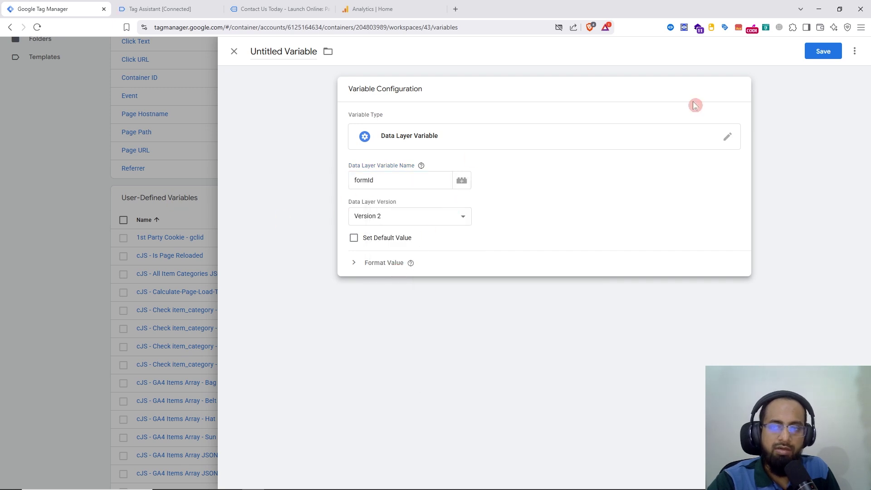
- Save the new variable under the name "Data Layer Variable - formId"
click(817, 51)
click(441, 166)
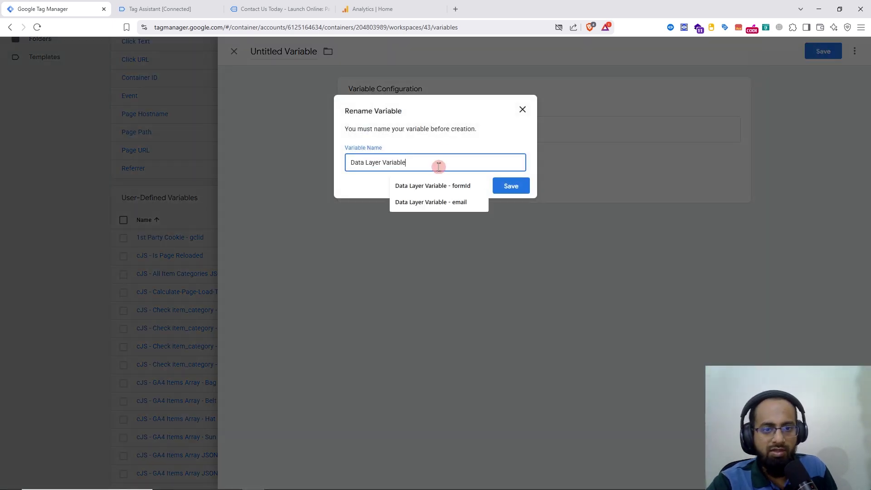
click(449, 189)
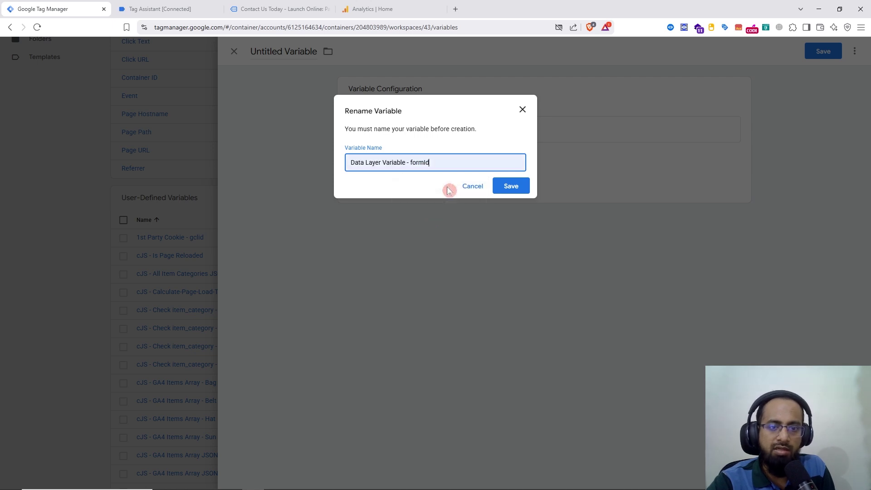
click(518, 187)
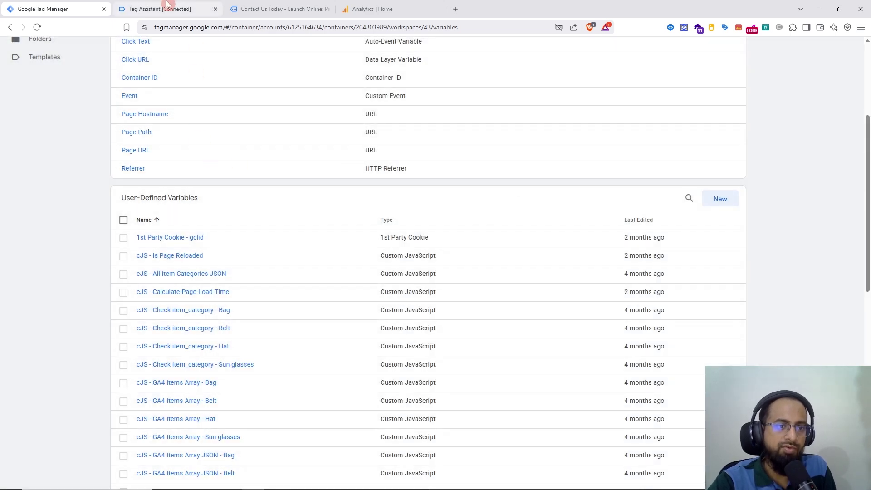
- Review the form inputs in Tag Assistant's hs_form_submitted data layer push and the submitted form on the contact page
click(167, 5)
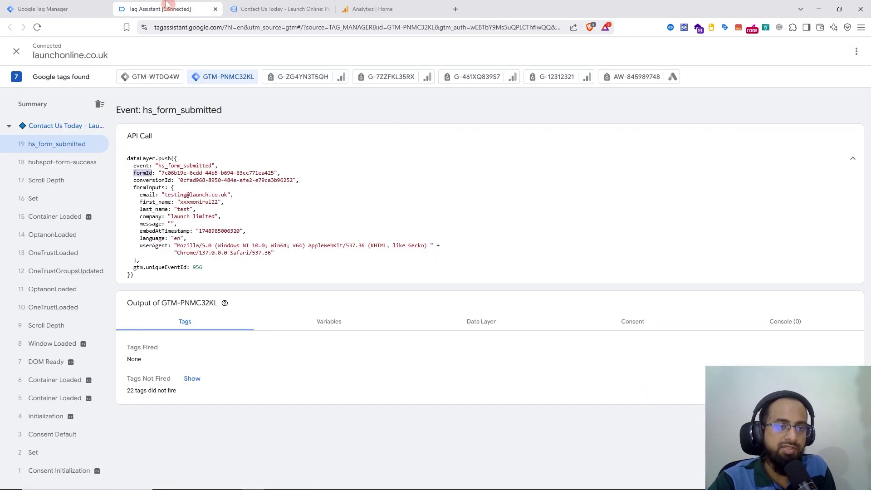
drag(282, 239, 277, 231)
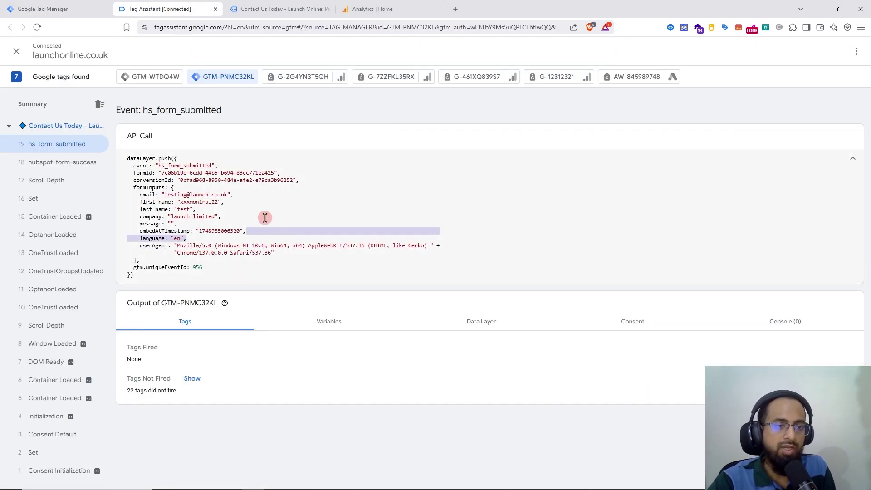
click(272, 8)
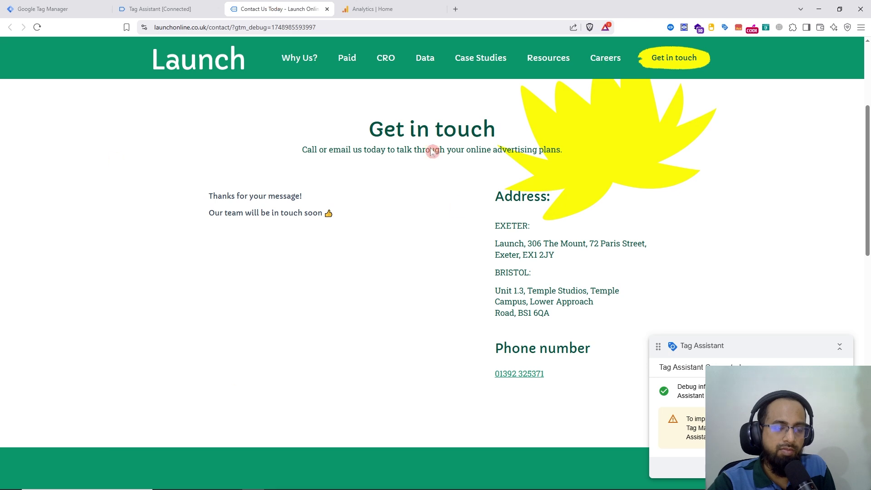
- Return to Tag Assistant and copy the event name hs_form_submitted from the data layer push
click(163, 9)
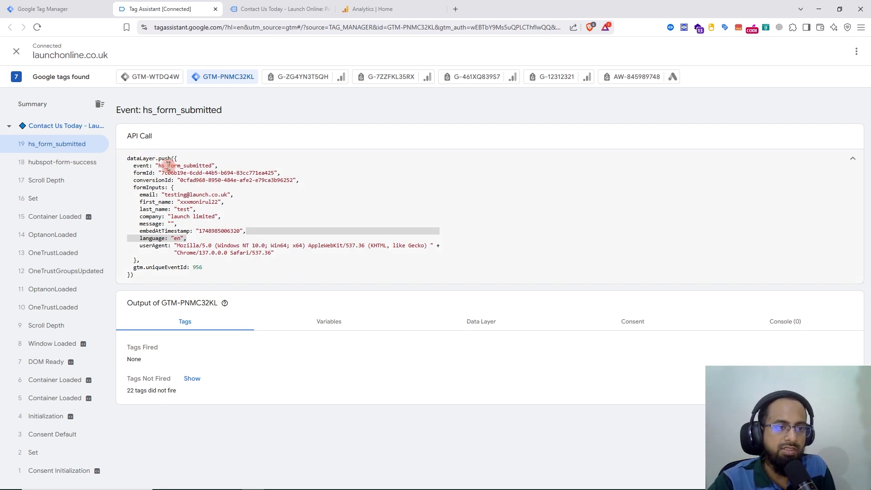
drag(158, 165, 210, 167)
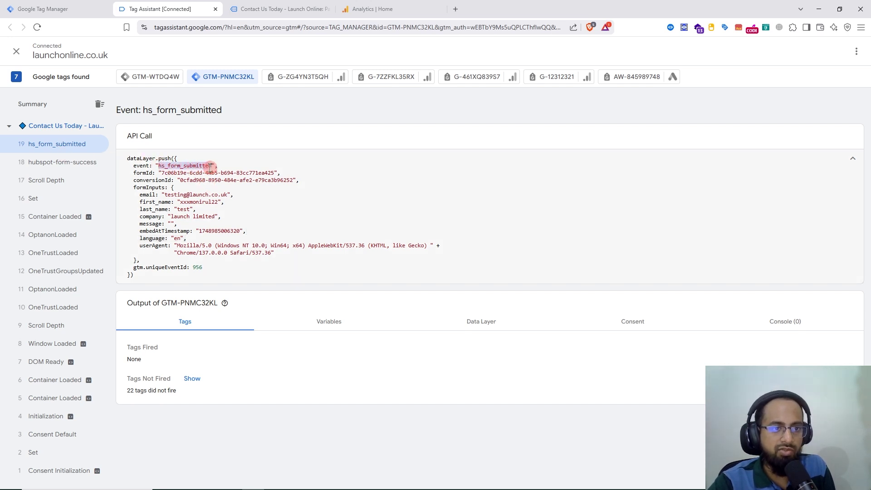
right_click(211, 168)
click(244, 177)
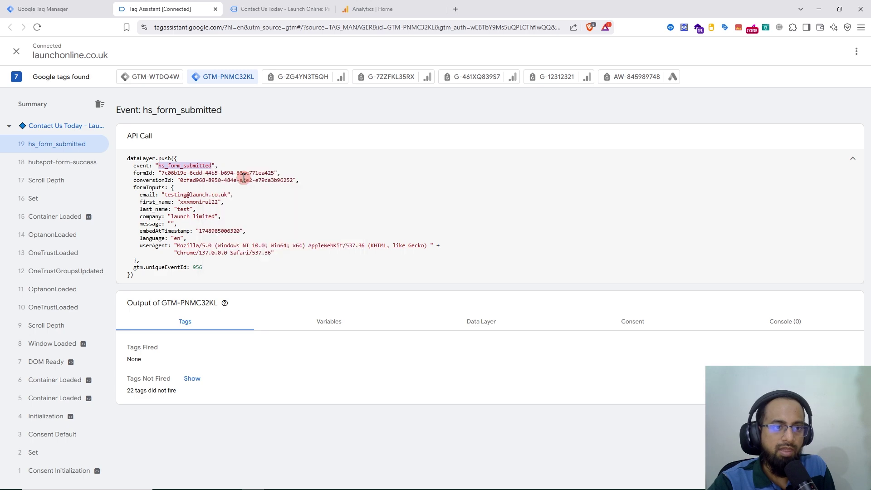
- Switch to Google Tag Manager and start a new trigger of type Custom Event
click(70, 5)
scroll(103, 166, up, 4)
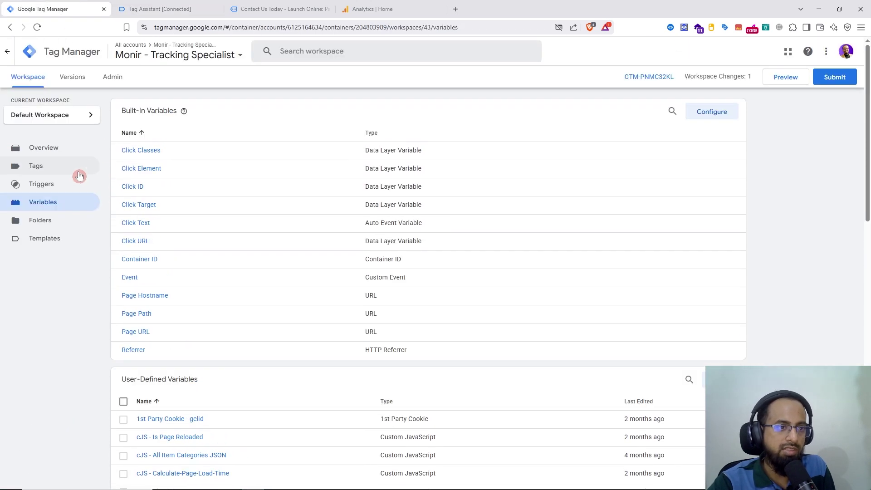
click(68, 182)
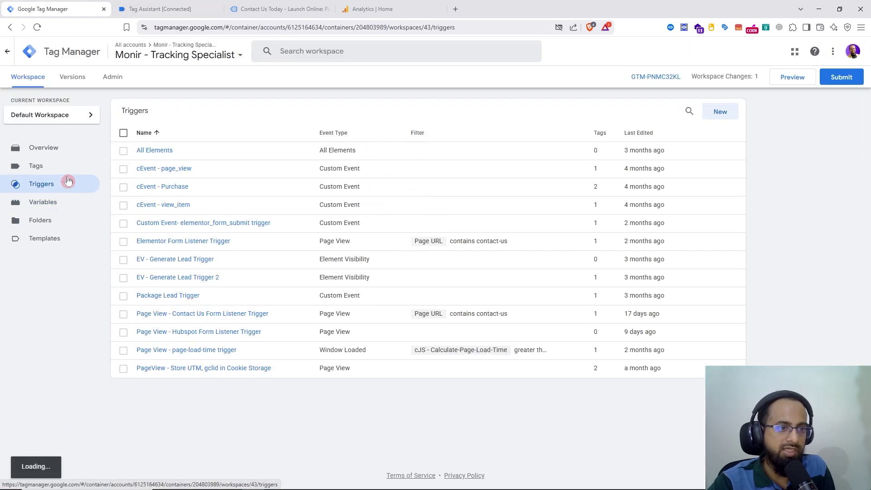
click(725, 114)
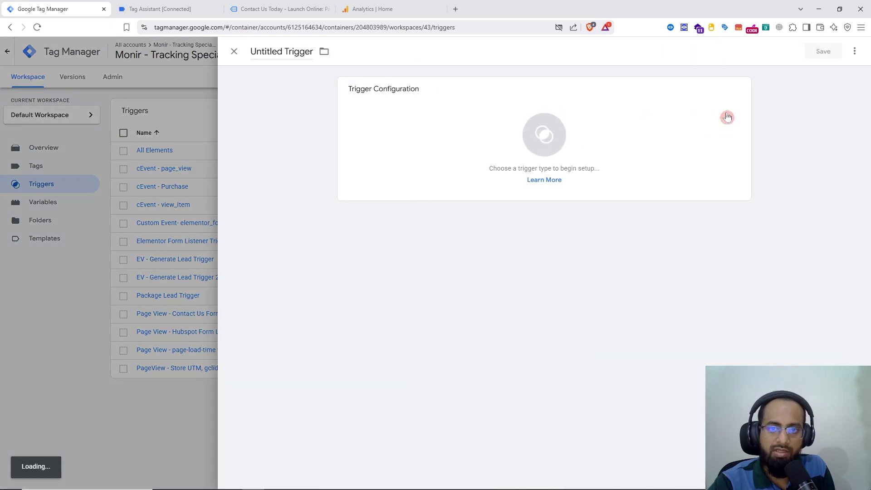
click(561, 127)
scroll(743, 209, down, 1)
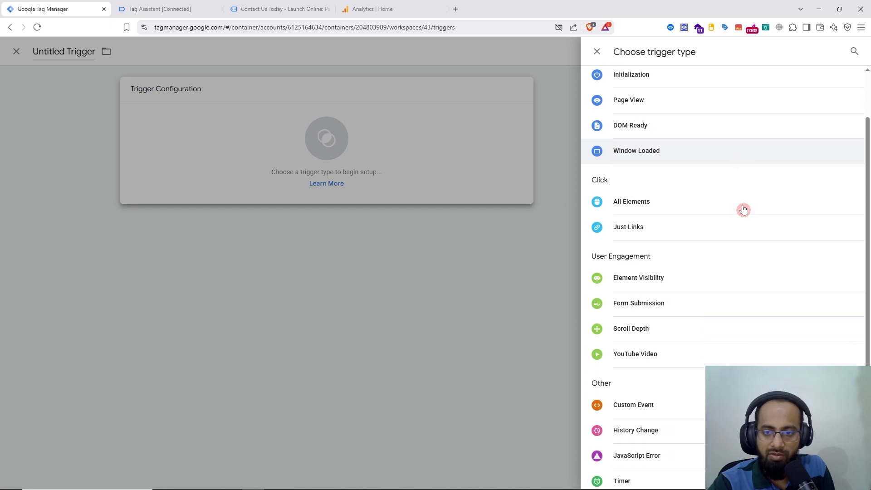
scroll(744, 209, down, 1)
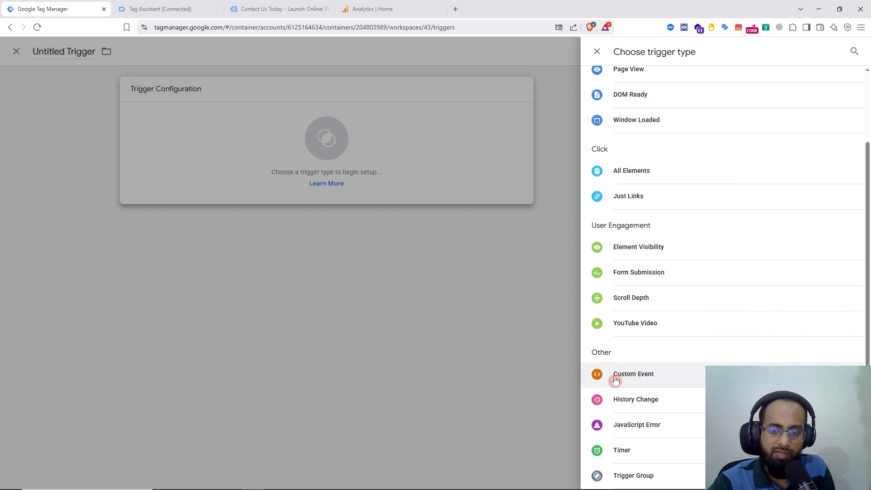
click(643, 374)
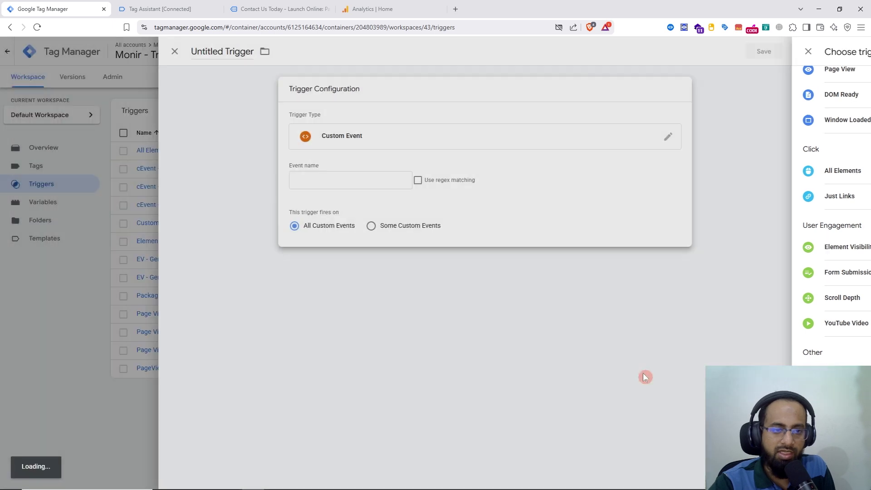
- Set the trigger's event name to hs_form_submitted and save it as "Custom Event - hs_form_submitted Trigger"
right_click(375, 180)
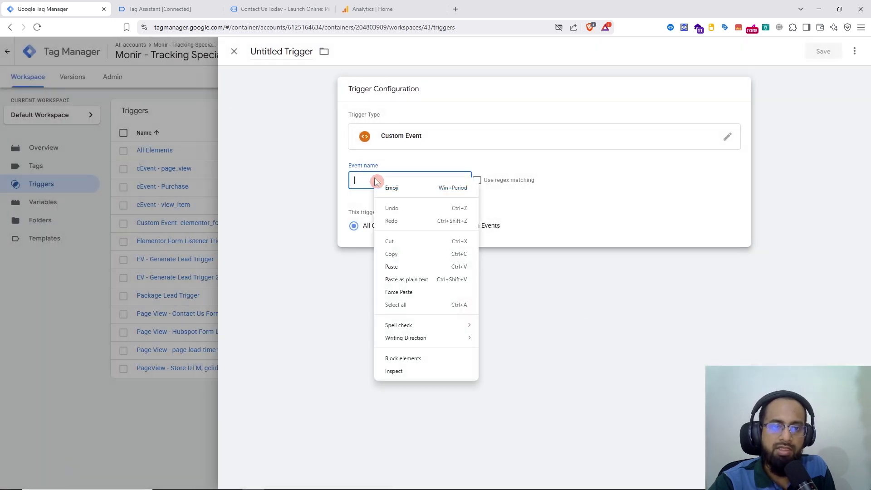
click(405, 268)
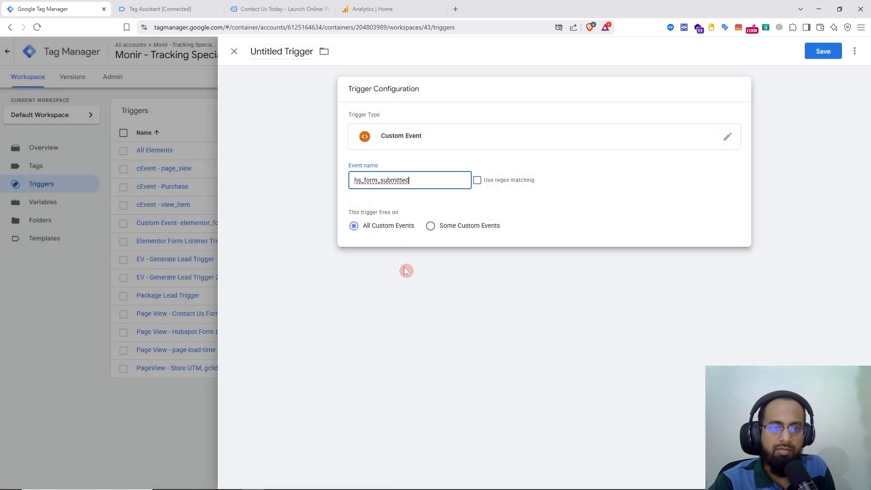
click(823, 51)
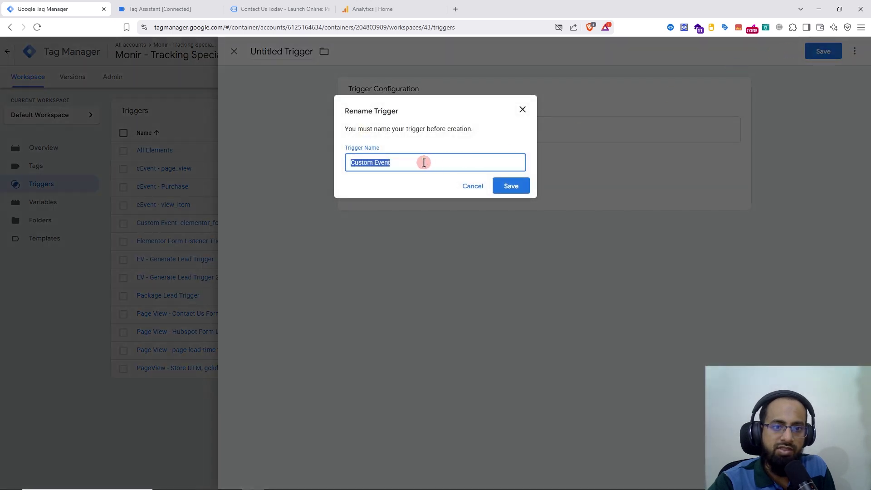
click(424, 162)
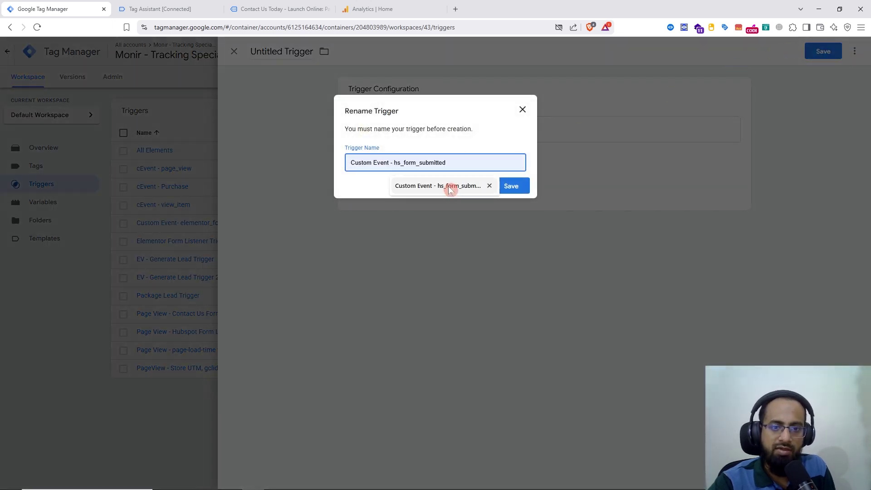
click(451, 185)
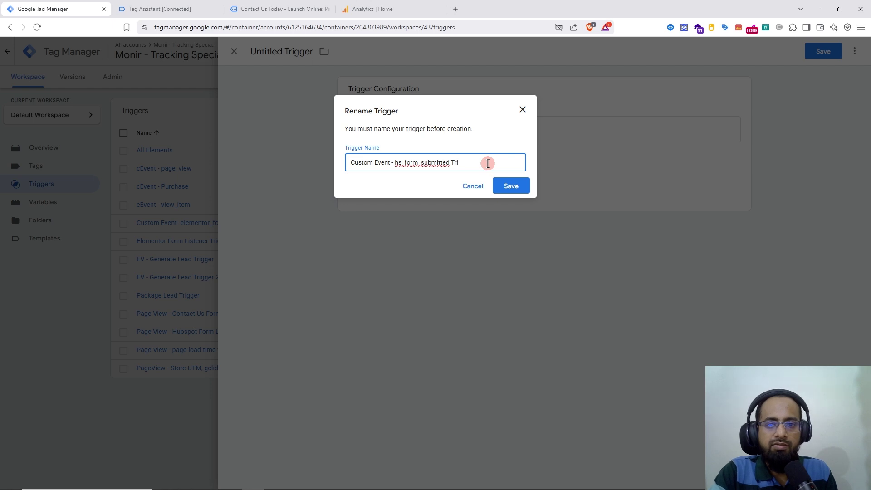
click(517, 190)
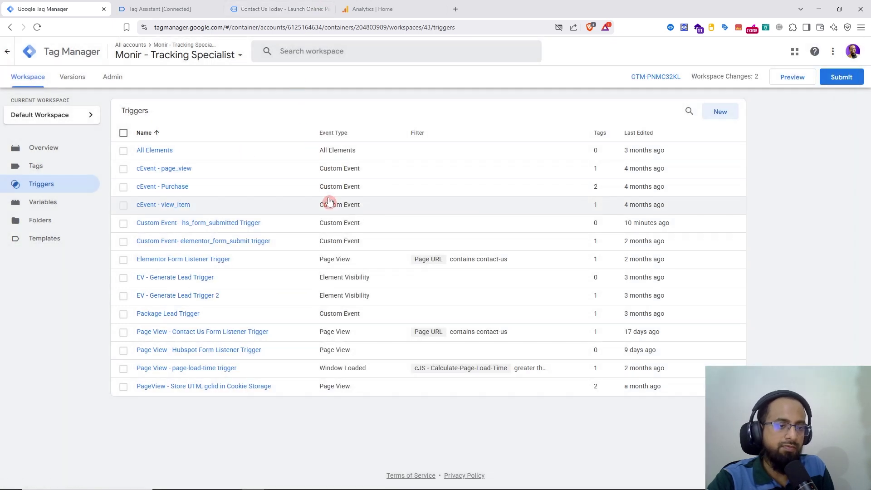
- Start a new tag and choose Google Tag from the Google Analytics tag types
click(80, 172)
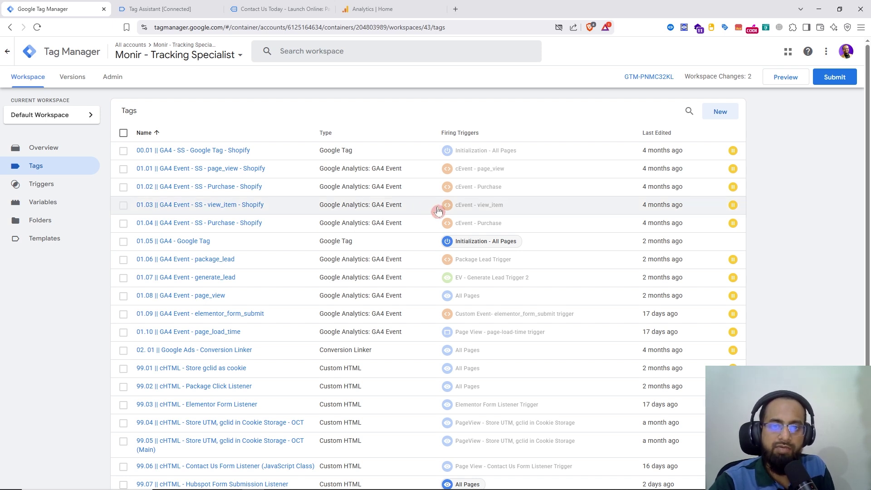
click(720, 113)
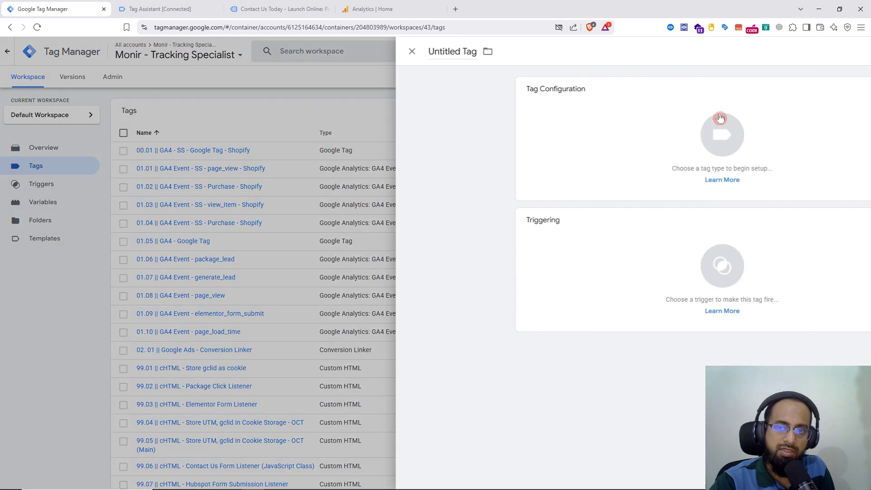
click(568, 132)
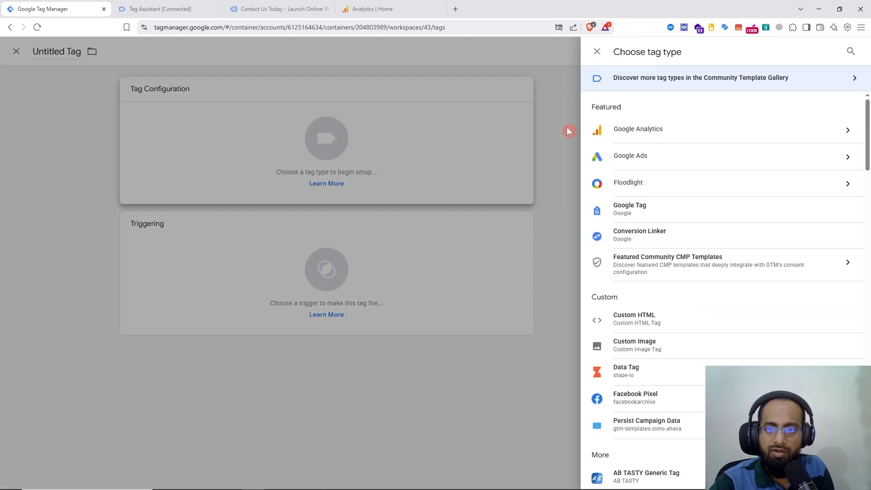
click(660, 132)
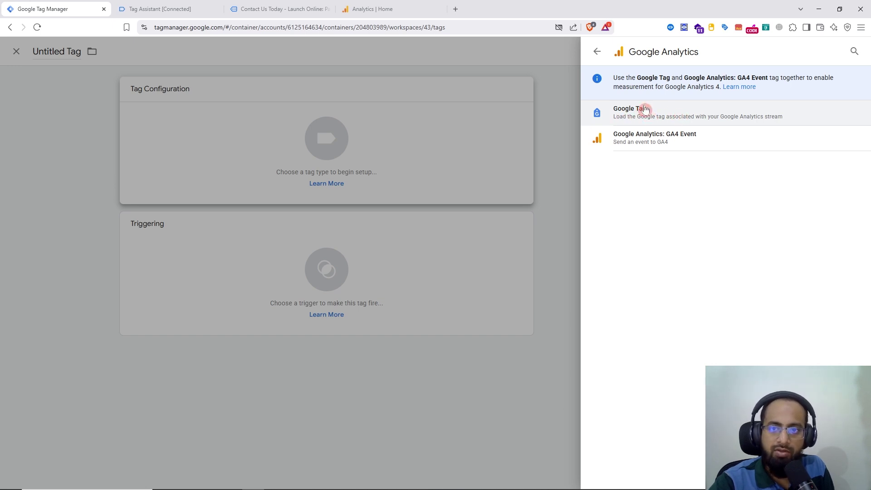
click(645, 112)
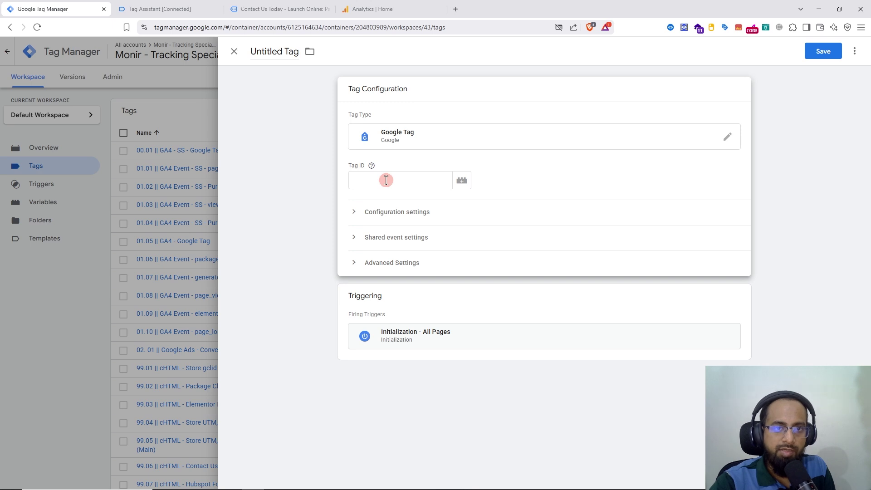
click(379, 6)
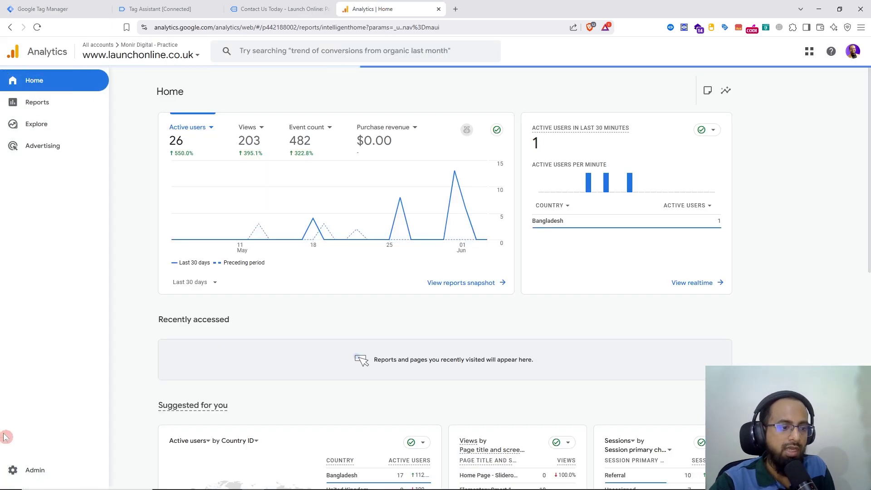
click(36, 470)
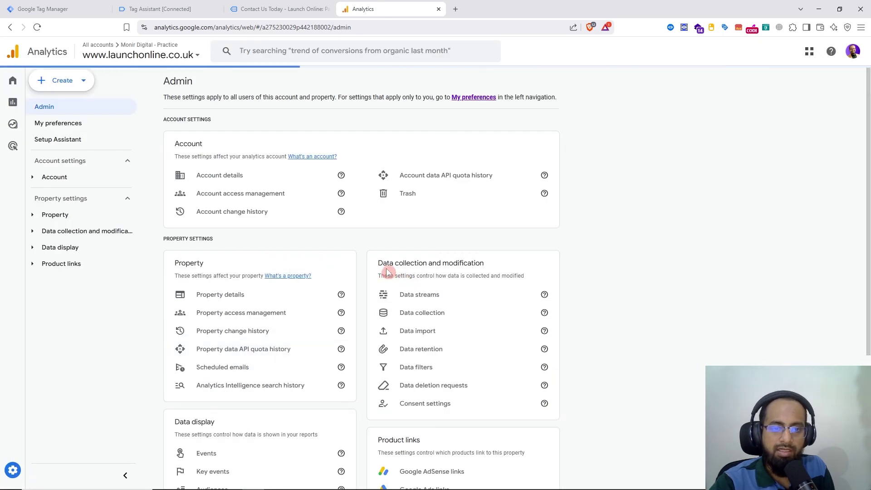
click(420, 295)
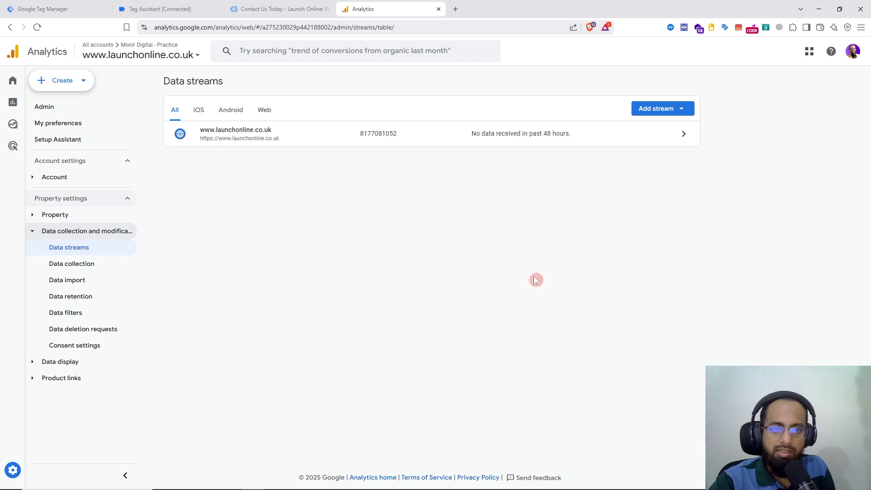
click(554, 136)
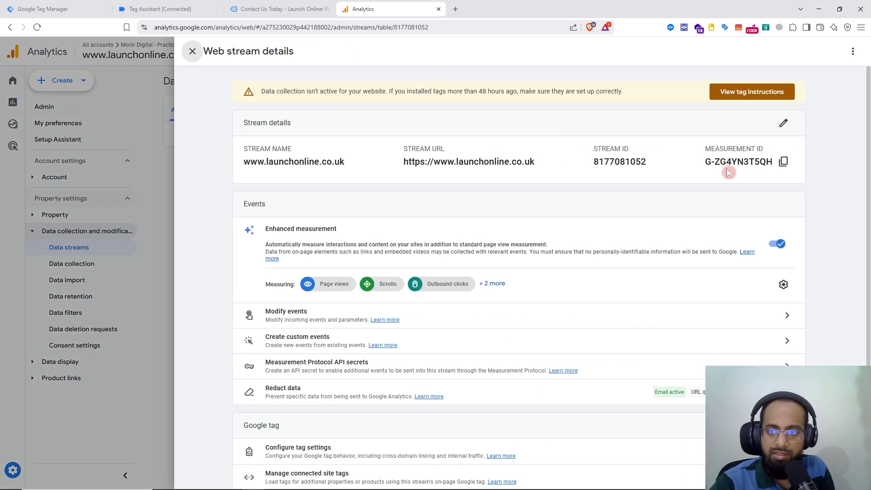
click(785, 163)
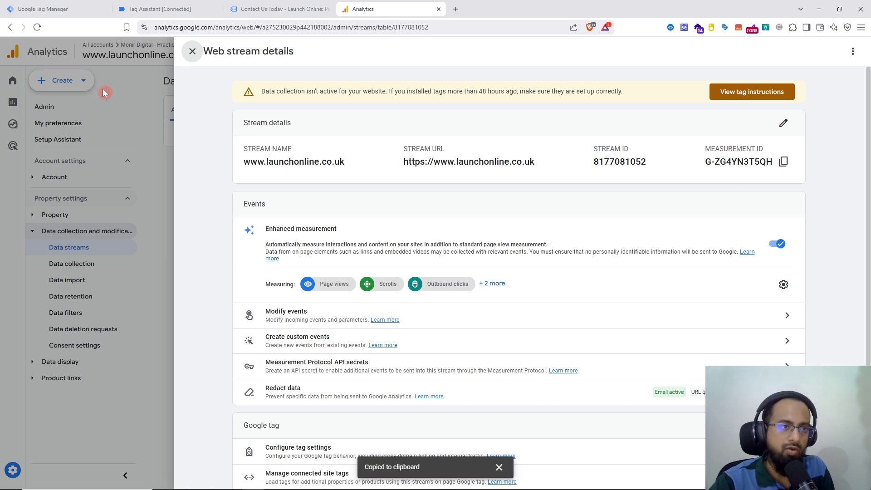
- Switch to Google Tag Manager and paste measurement ID G-ZG4YN3T5QH as the new Google Tag's tag ID
click(58, 9)
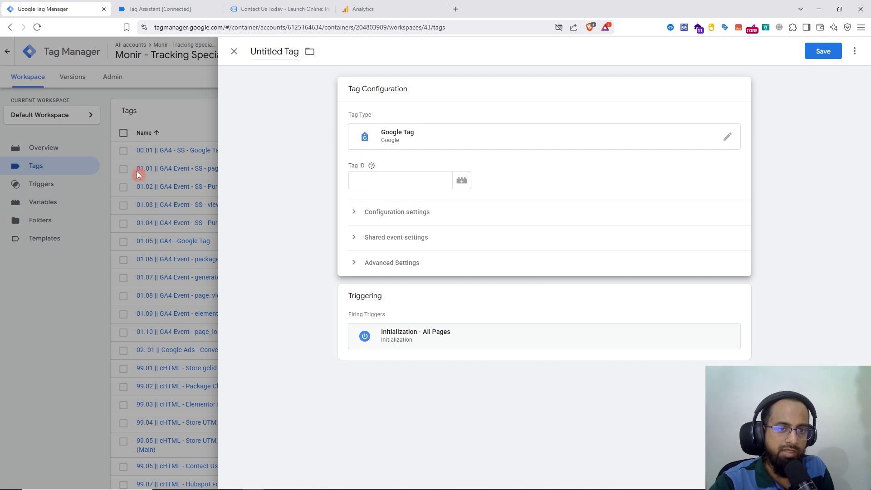
right_click(368, 179)
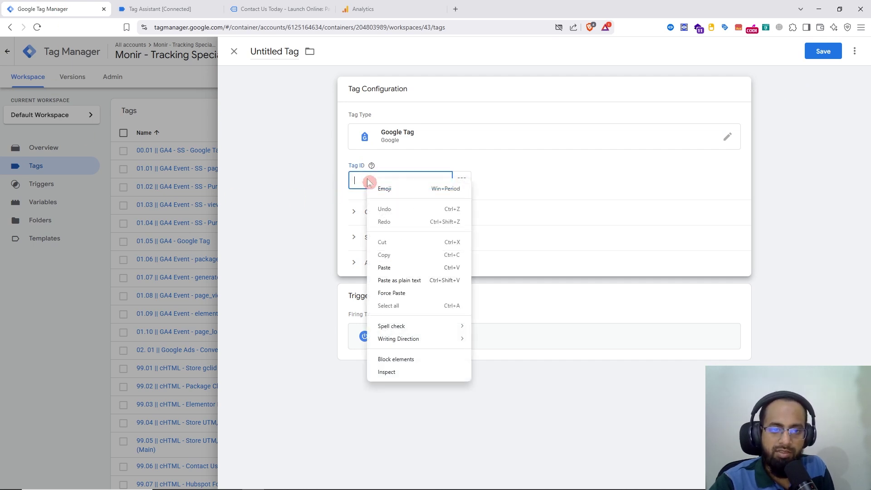
click(398, 269)
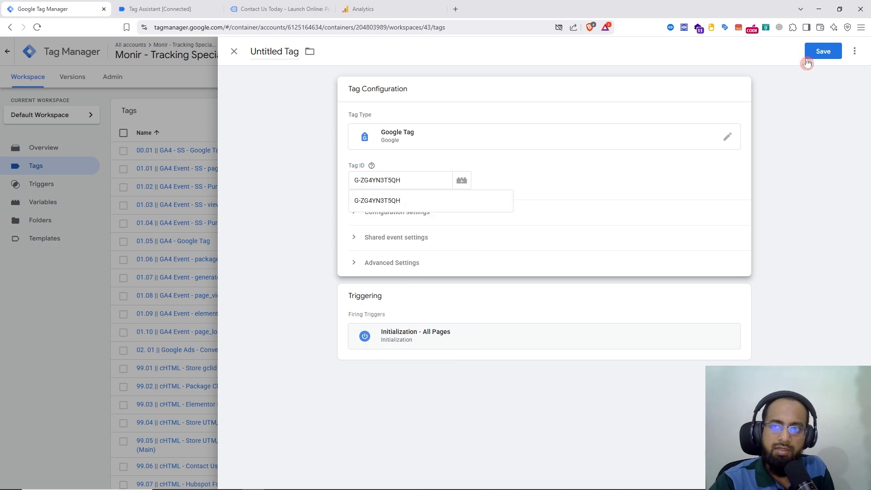
click(824, 51)
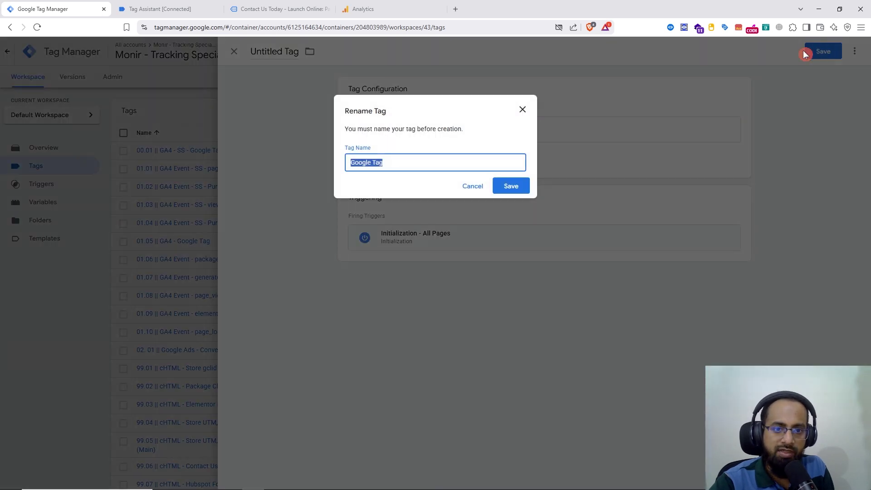
click(413, 163)
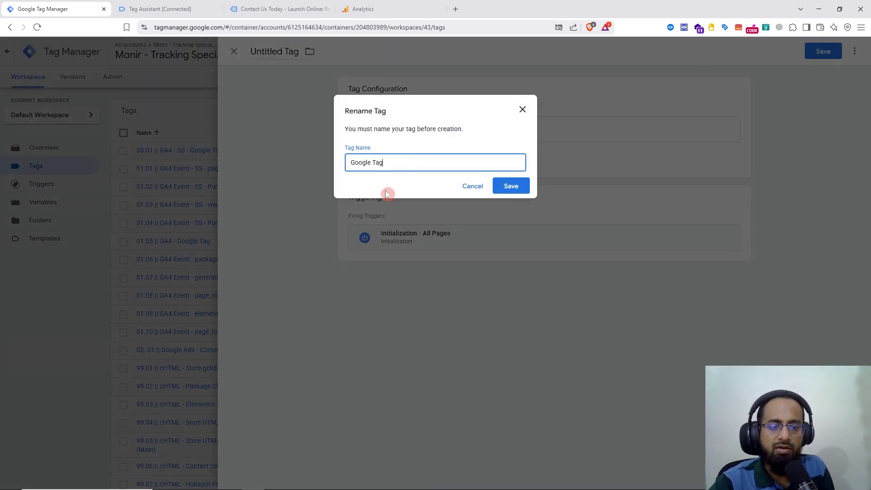
click(470, 187)
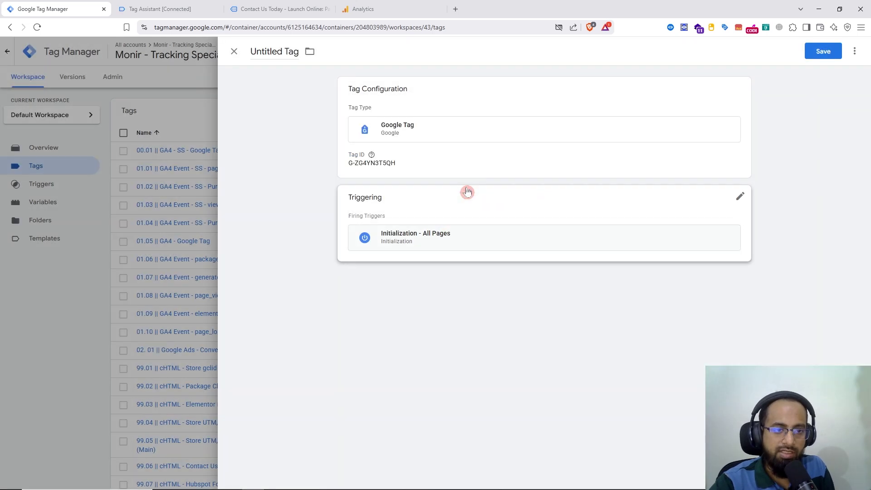
click(66, 326)
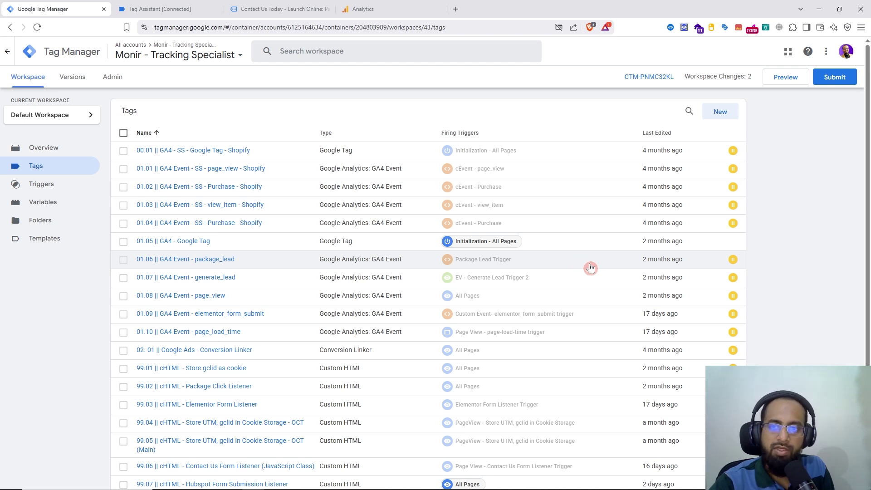
- Start a new tag and choose Google Analytics: GA4 Event as its type
click(719, 114)
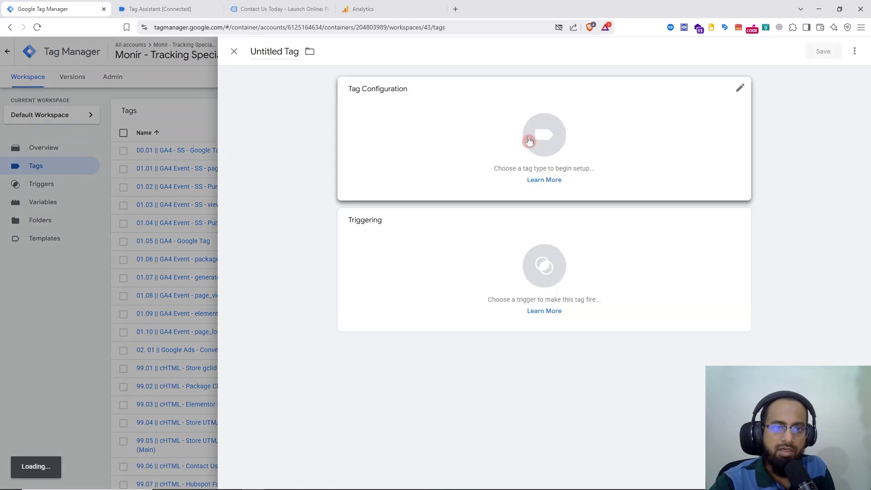
click(529, 141)
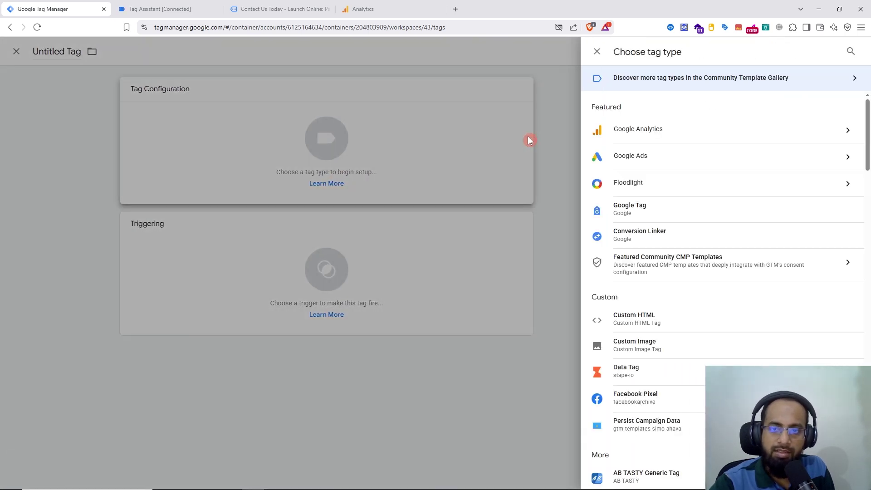
click(702, 131)
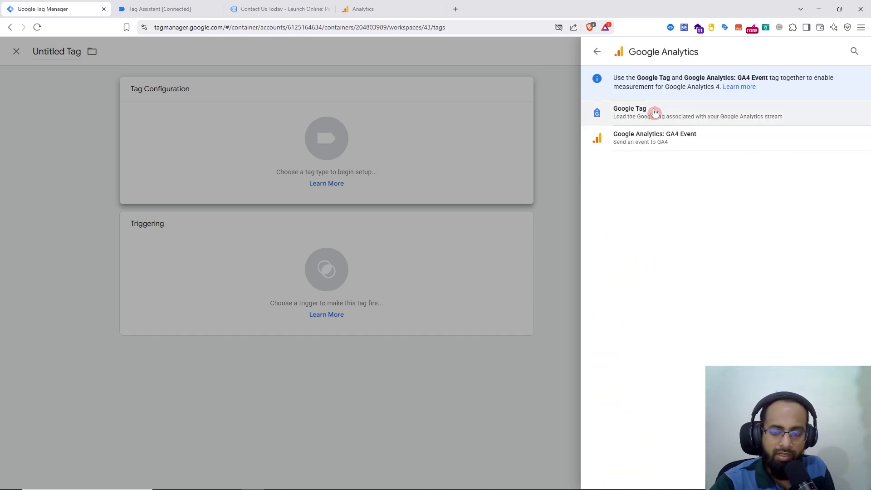
click(719, 143)
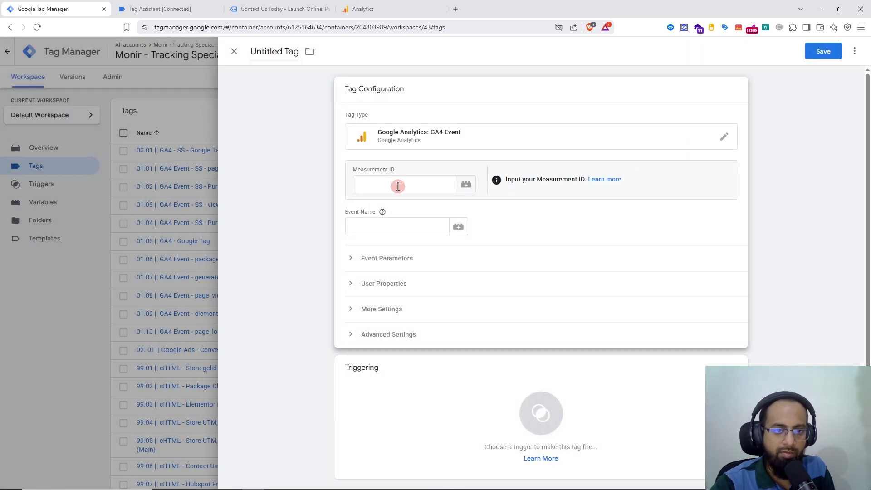
- Paste G-ZG4YN3T5QH as the GA4 event tag's measurement ID
click(398, 186)
right_click(394, 186)
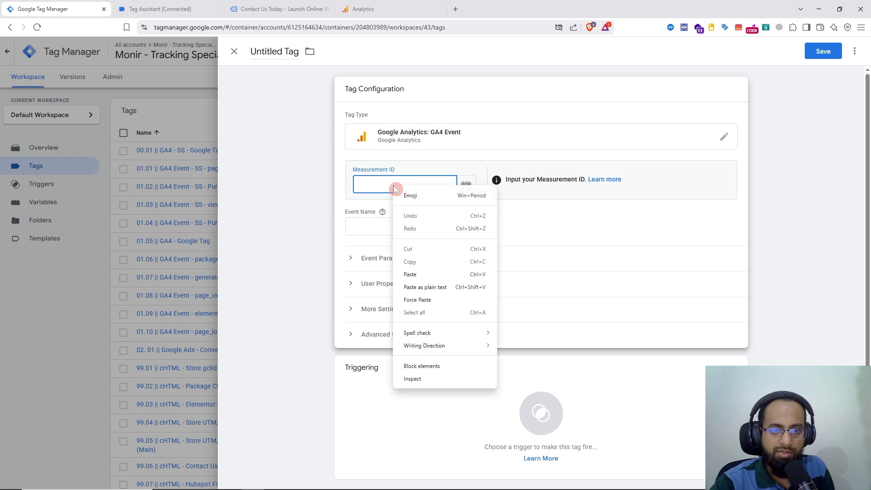
click(416, 275)
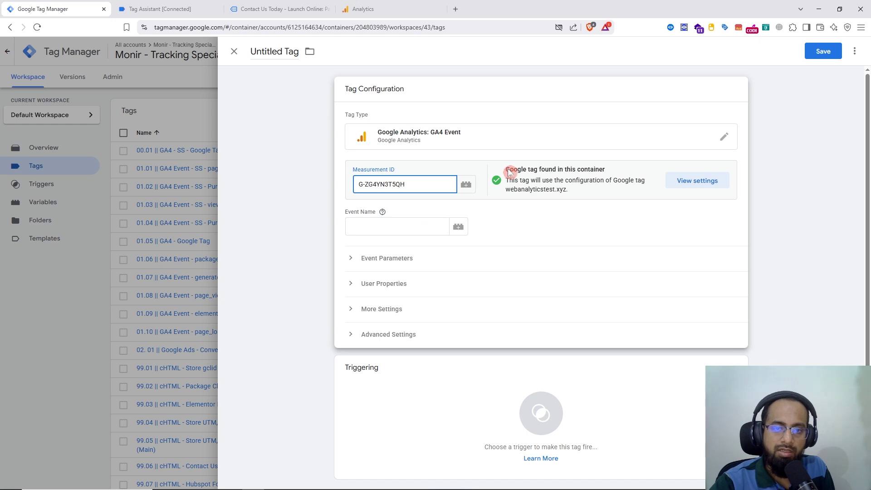
drag(508, 171, 580, 173)
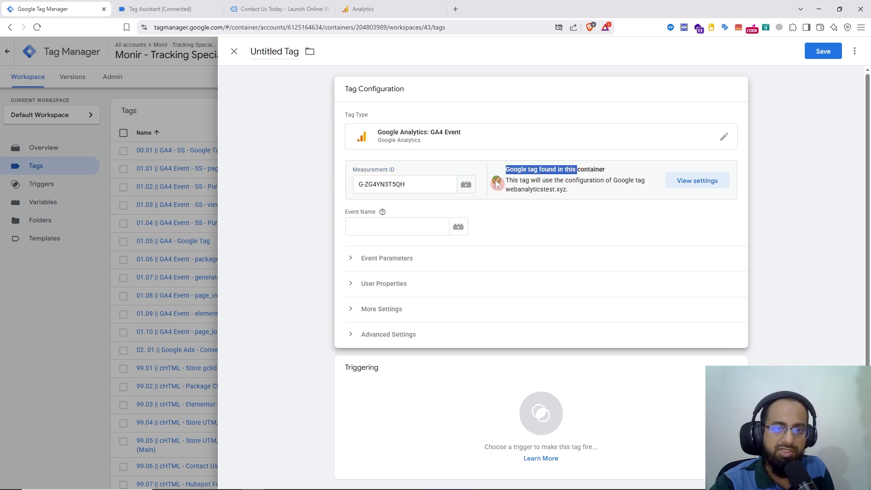
click(510, 179)
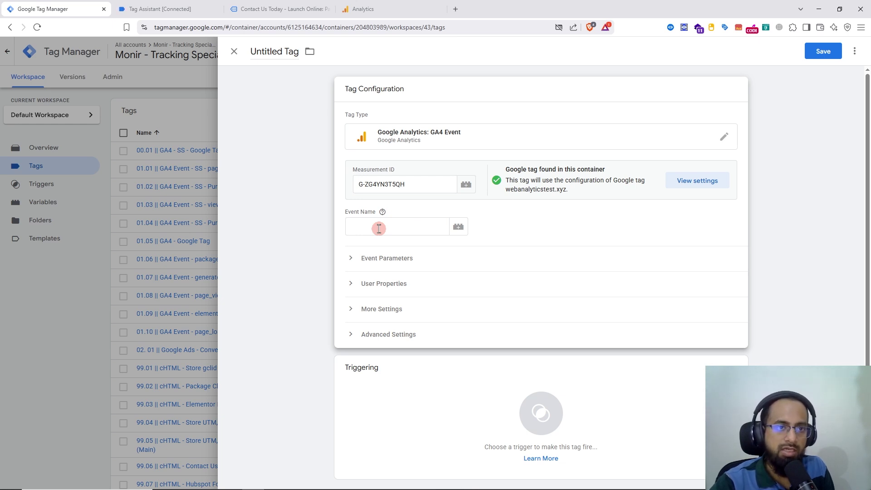
- Switch to Tag Assistant and copy the event name hs_form_submitted from the dataLayer.push API call
click(191, 8)
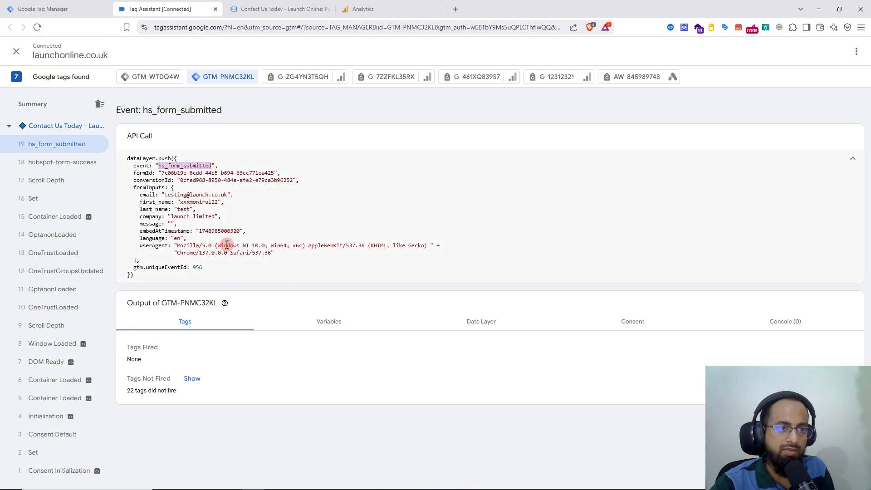
double_click(182, 166)
right_click(176, 168)
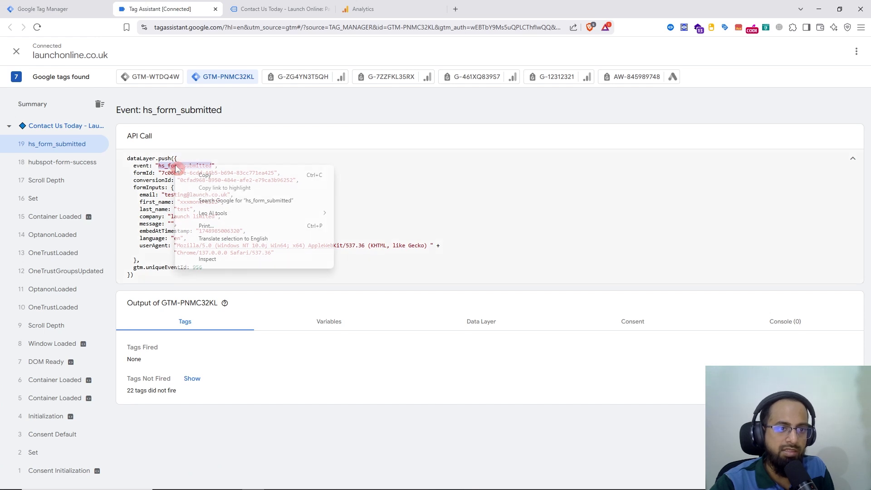
click(218, 179)
- Switch back to Google Tag Manager and paste hs_form_submitted as the GA4 event tag's event name
click(43, 8)
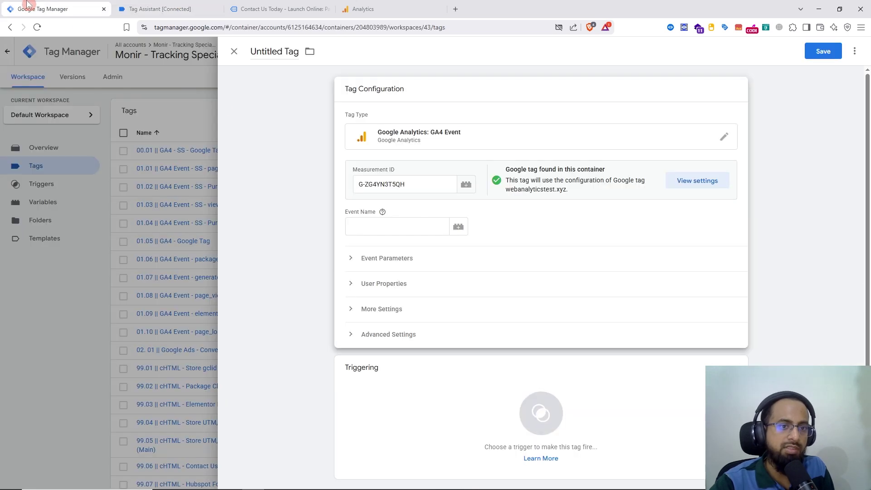
click(359, 226)
right_click(360, 222)
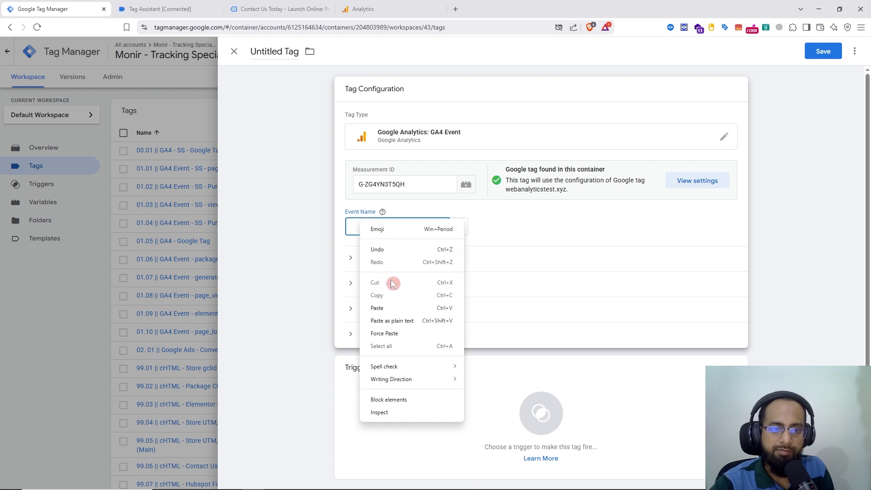
click(386, 311)
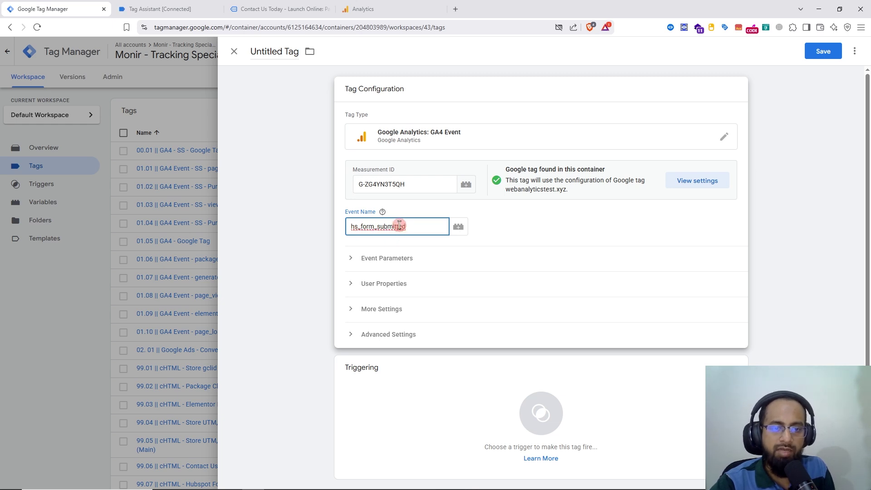
drag(409, 226, 348, 226)
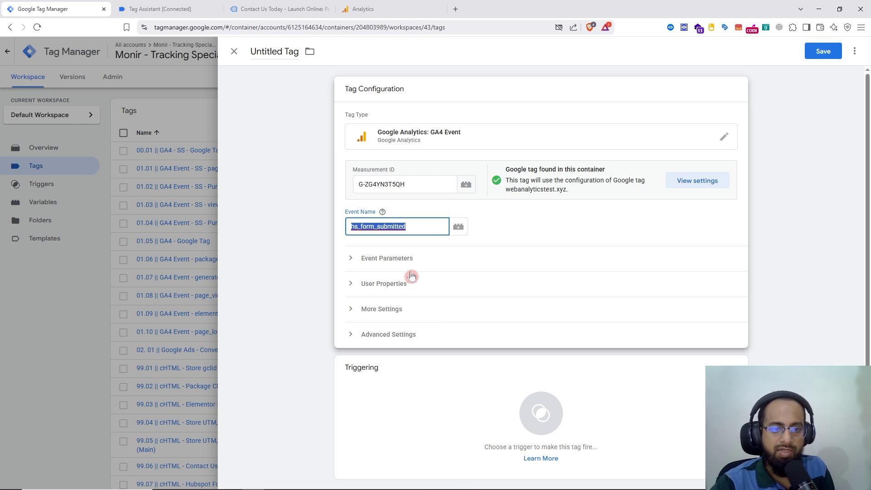
- Add an event parameter named formID to the GA4 event tag
click(417, 259)
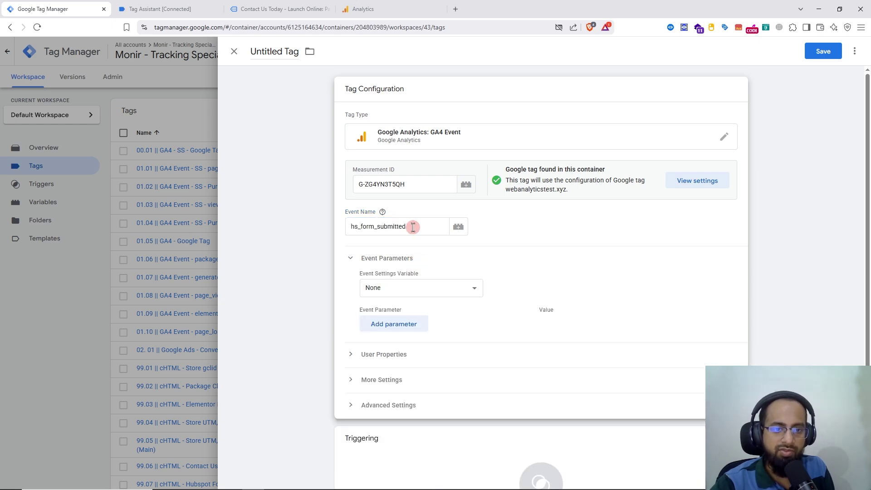
drag(412, 226, 346, 225)
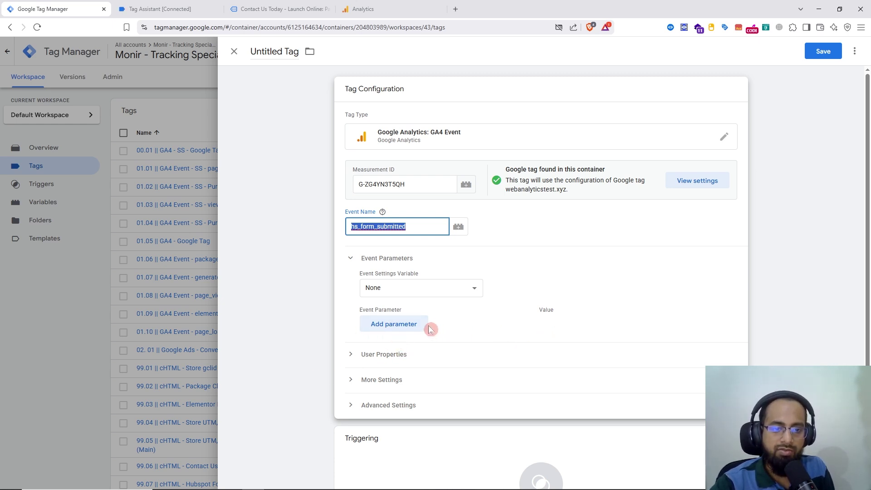
click(414, 330)
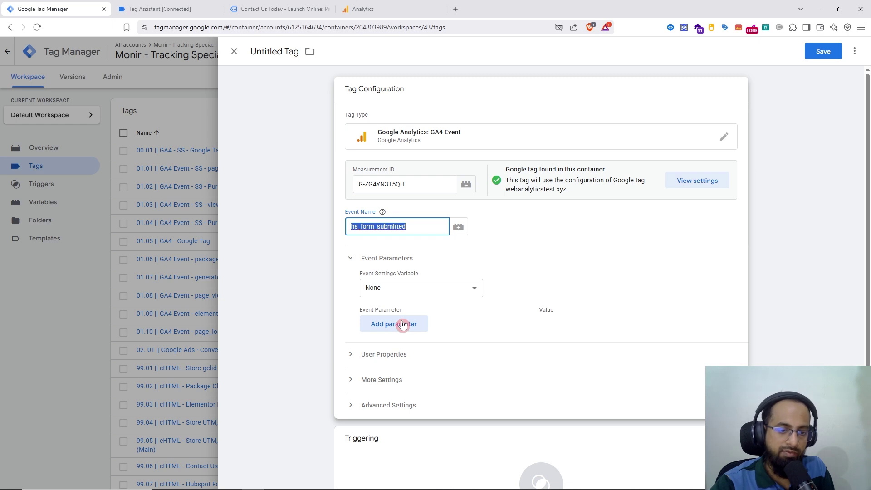
click(392, 327)
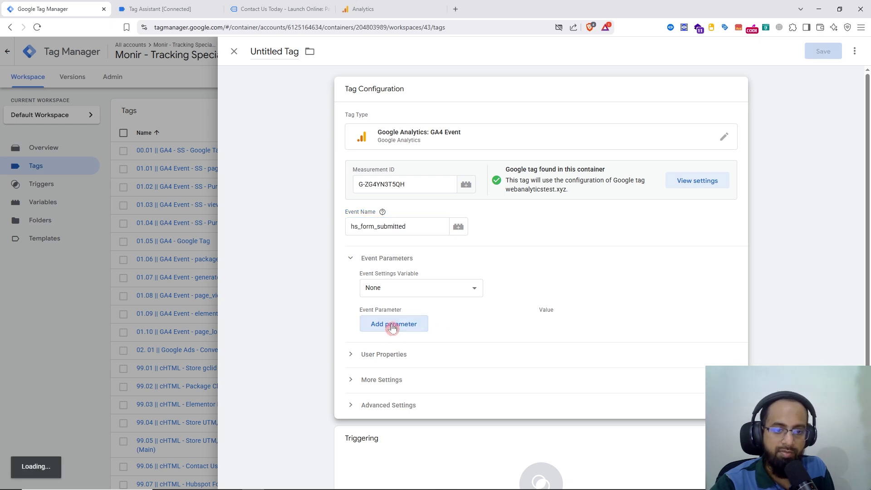
click(395, 330)
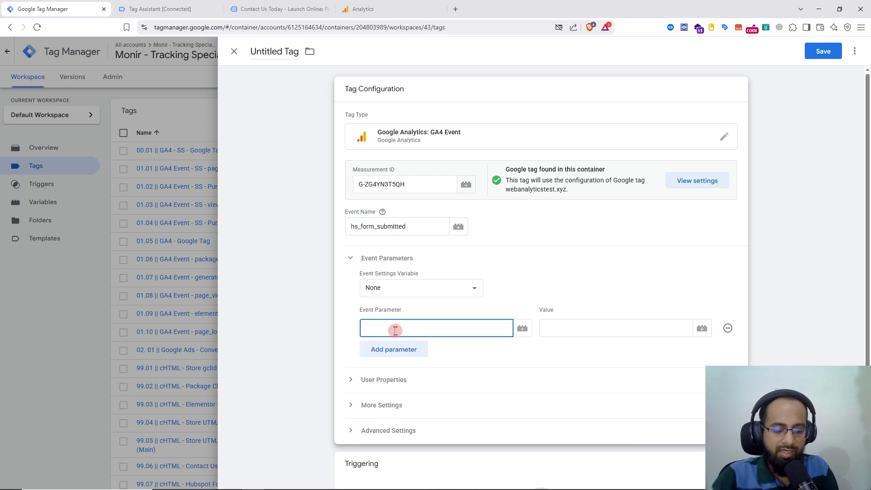
text(form)
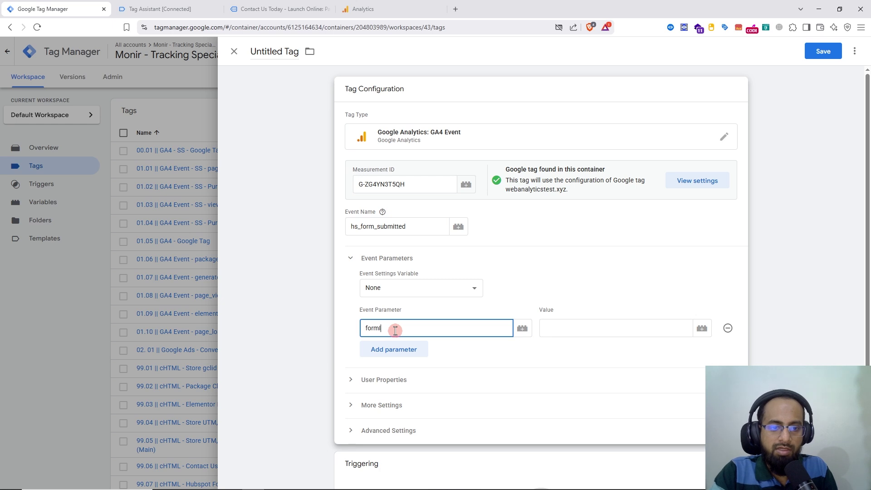
text(ID)
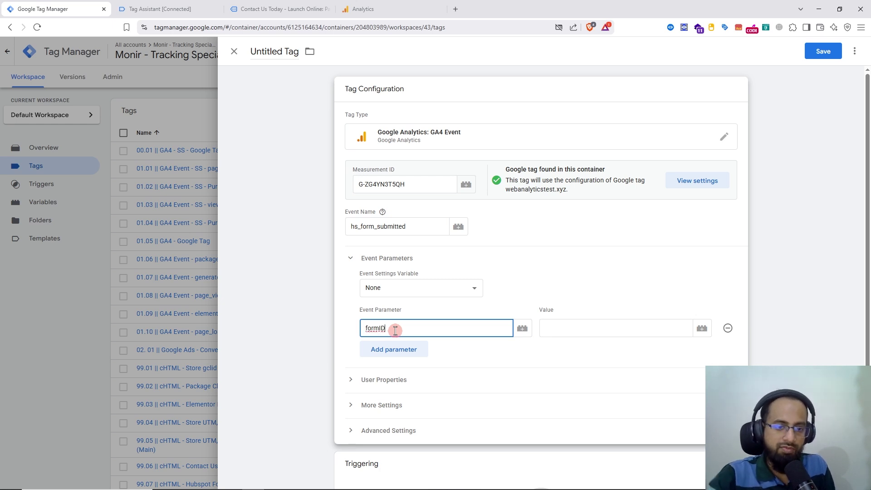
click(554, 327)
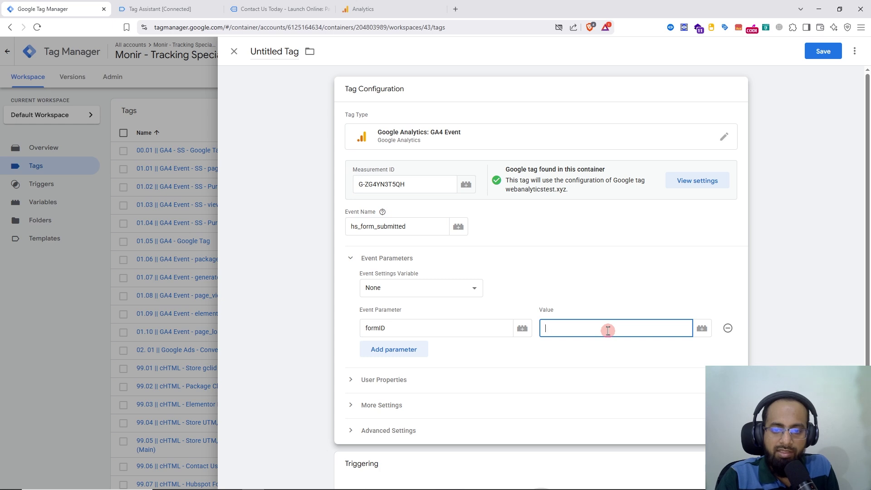
text({{)
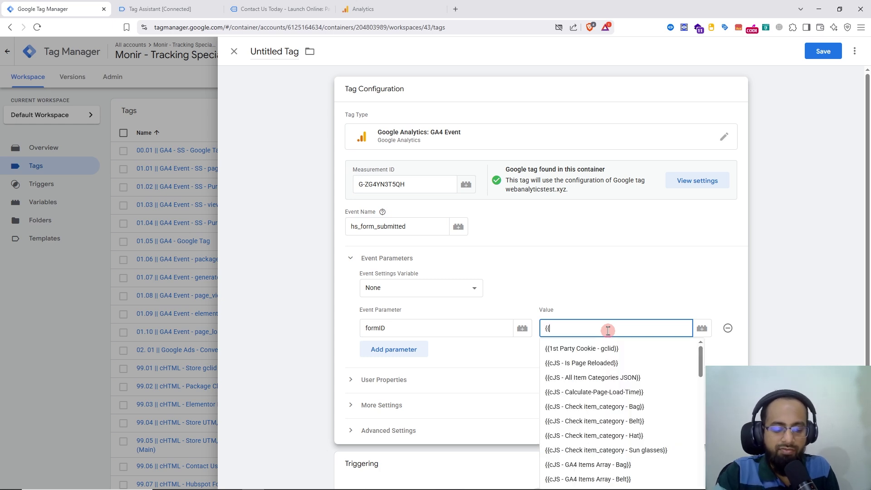
text(for)
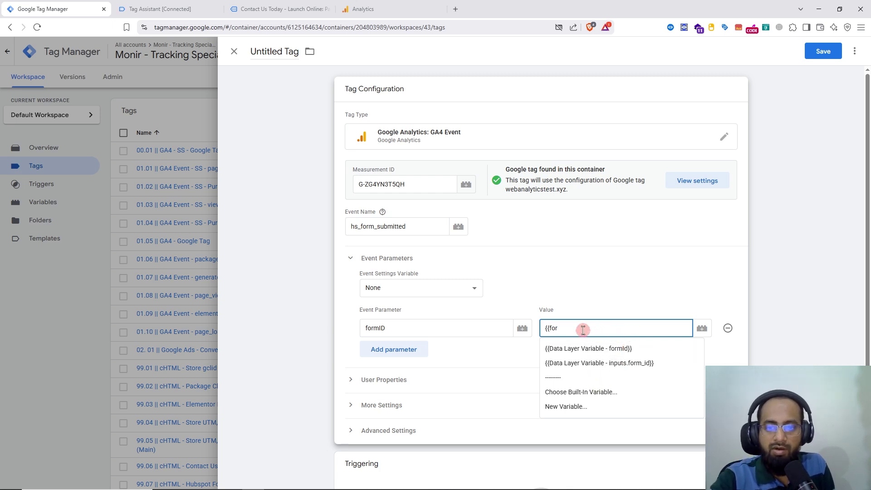
drag(583, 330, 499, 334)
key(BackSpace)
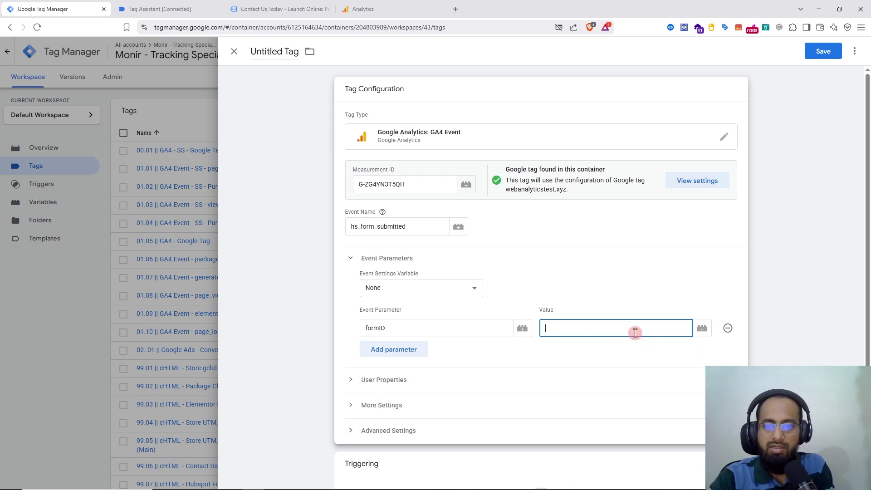
- Set the formID parameter's value to the Data Layer Variable - formId variable
click(703, 330)
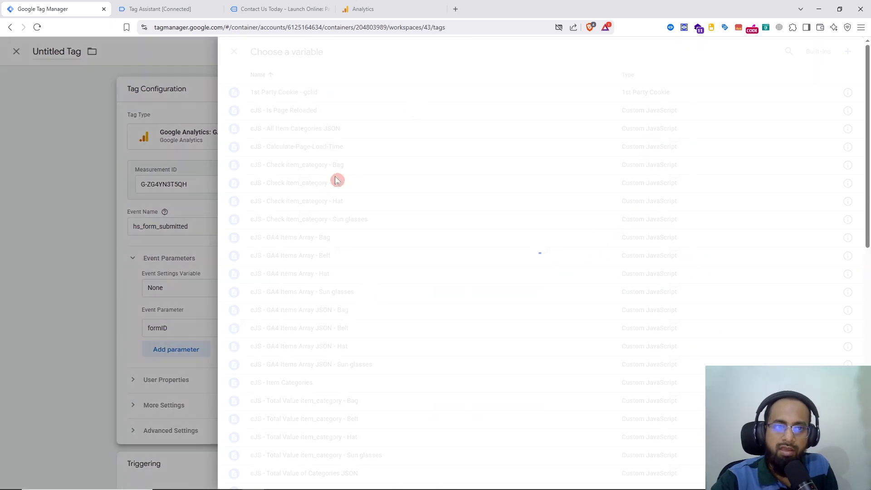
click(789, 51)
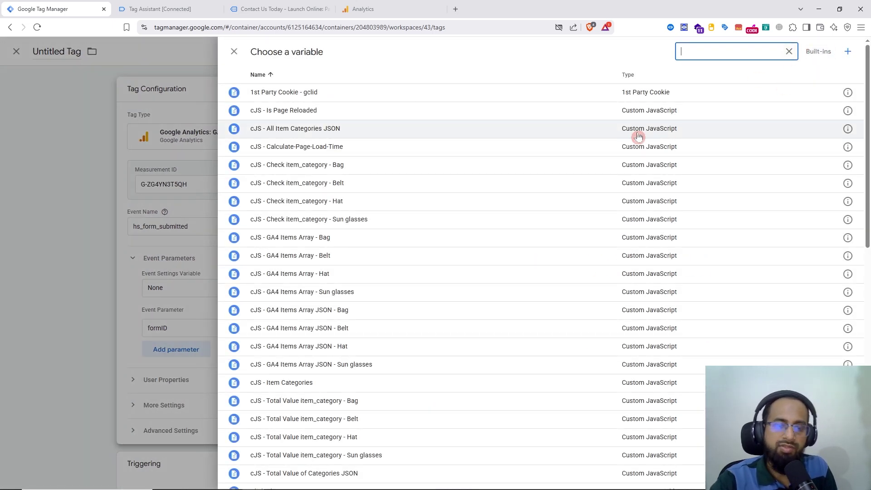
text(fo)
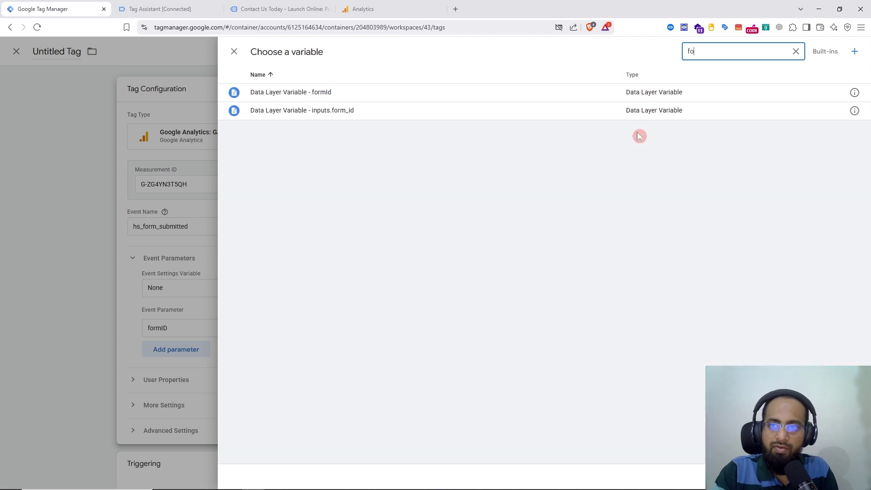
text(rm)
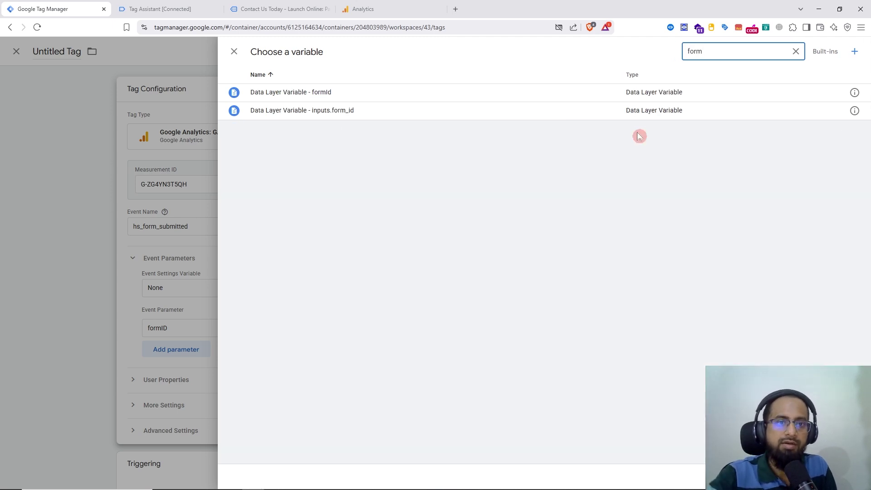
click(300, 93)
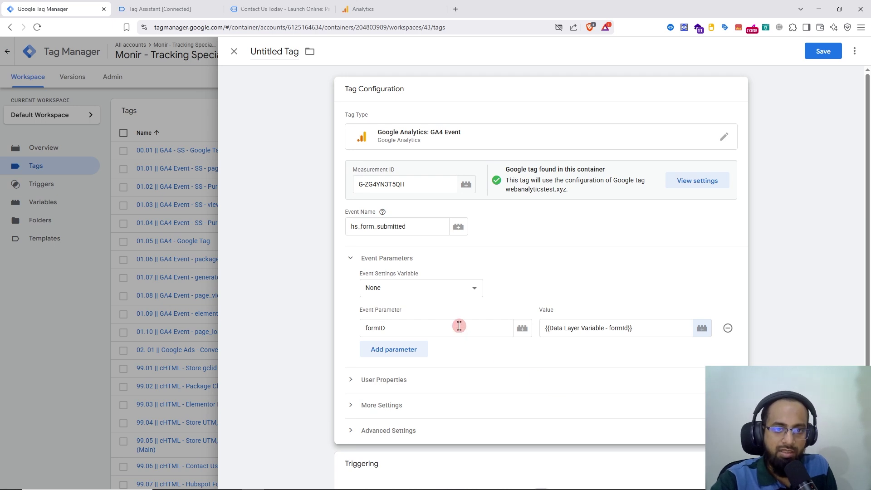
- Assign the Custom Event - hs_form_submitted Trigger as the GA4 event tag's firing trigger
scroll(463, 328, down, 1)
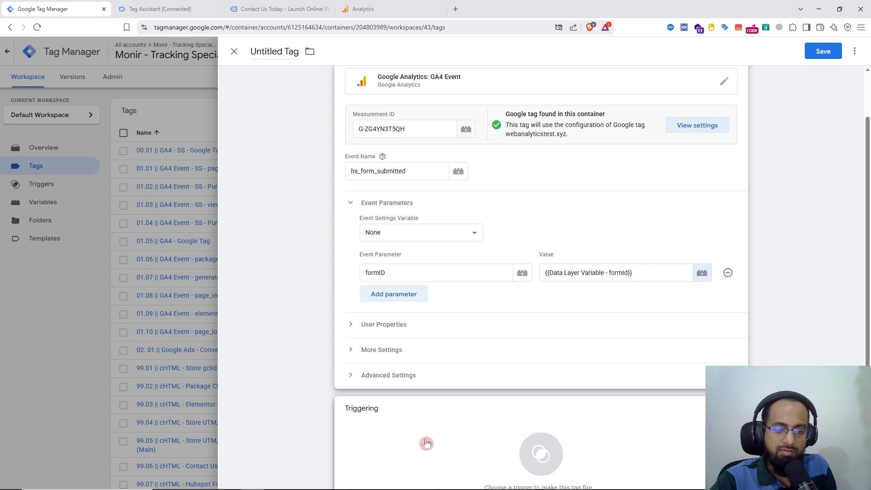
click(427, 443)
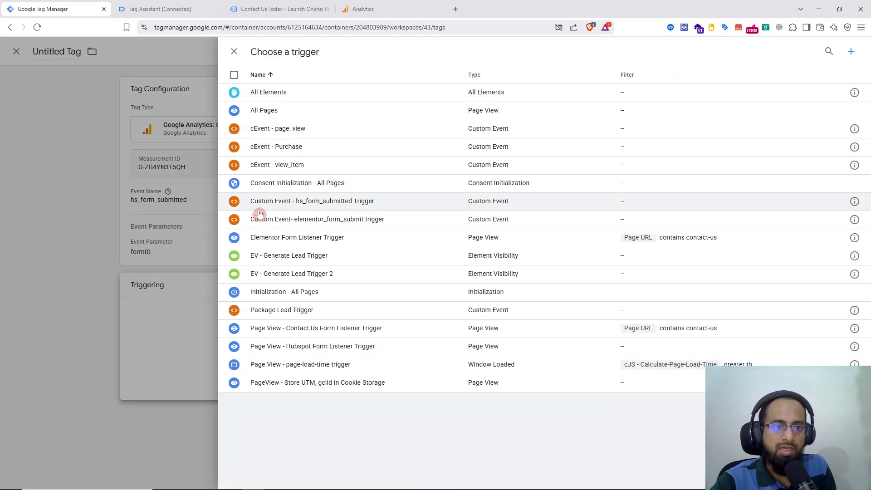
click(343, 202)
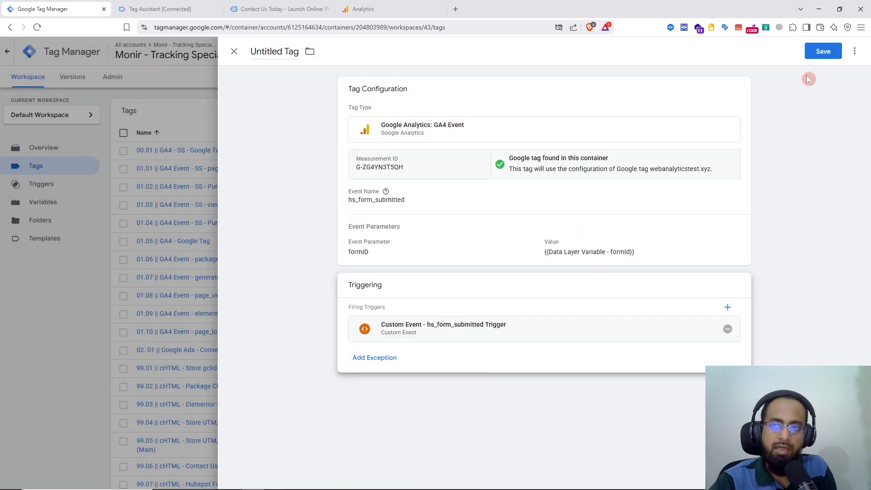
- Save the tag under the name GA4 Event - hs_form_submitted
click(826, 52)
click(450, 163)
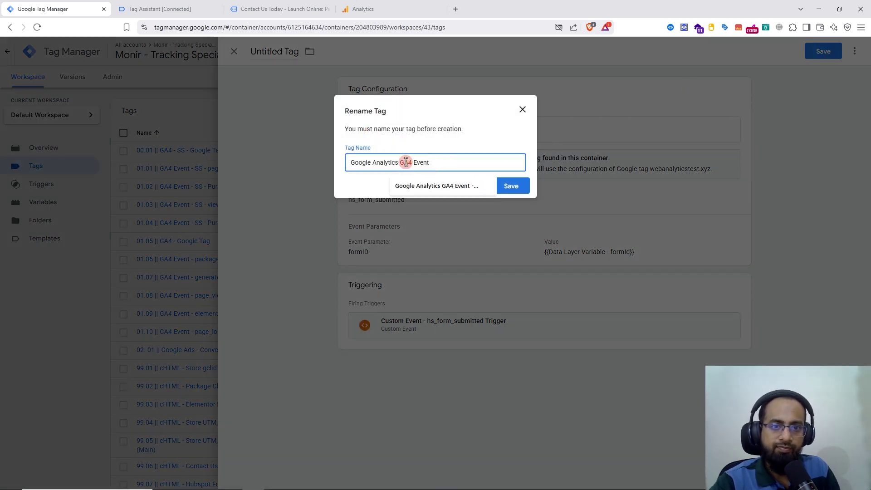
click(438, 187)
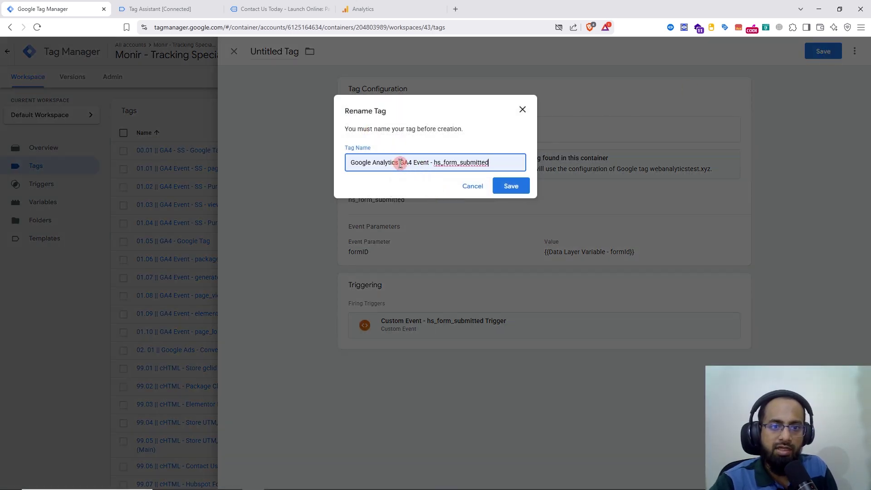
drag(399, 162, 334, 164)
key(BackSpace)
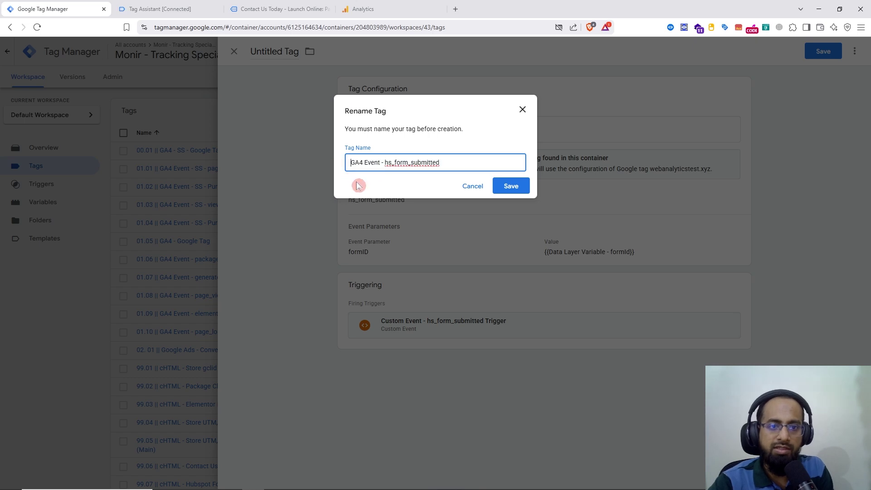
click(518, 187)
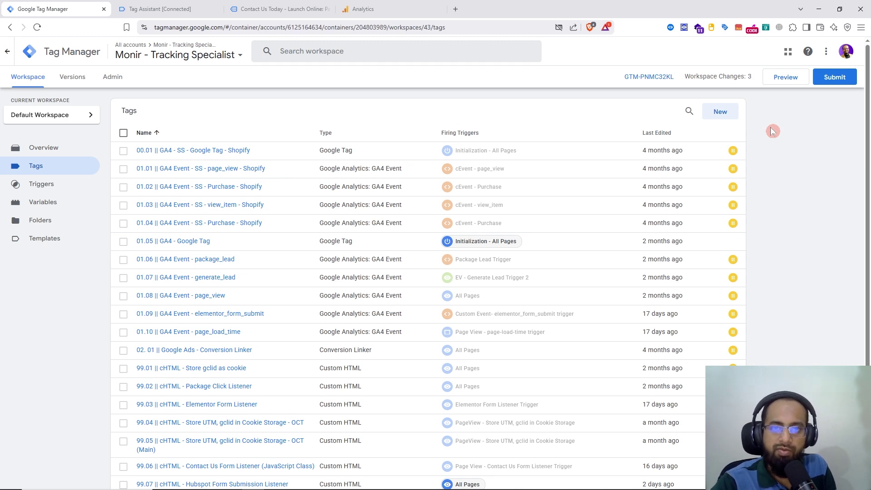
- Preview the workspace, connect Tag Assistant to launchonline.co.uk and review the tags fired in the container summary
click(785, 78)
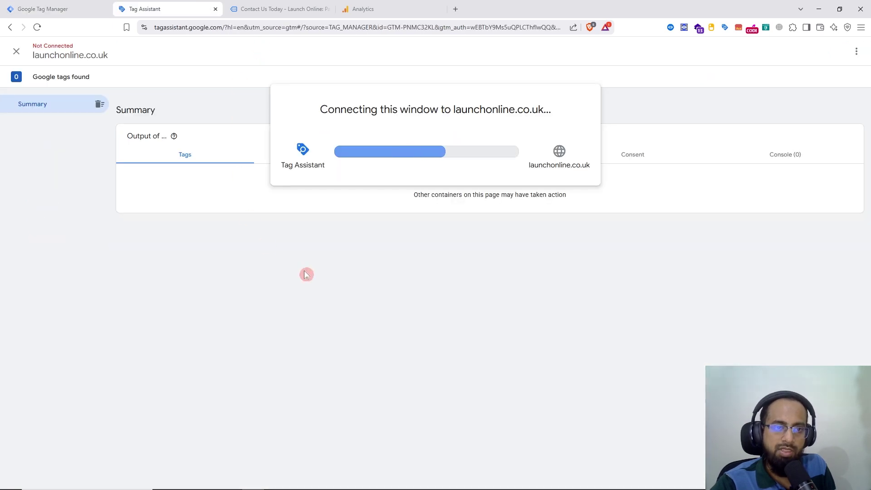
click(445, 207)
click(282, 9)
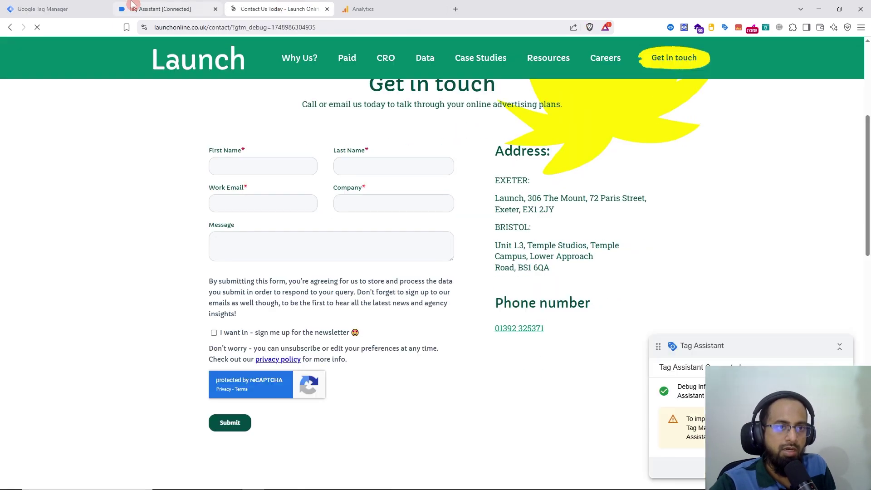
click(188, 8)
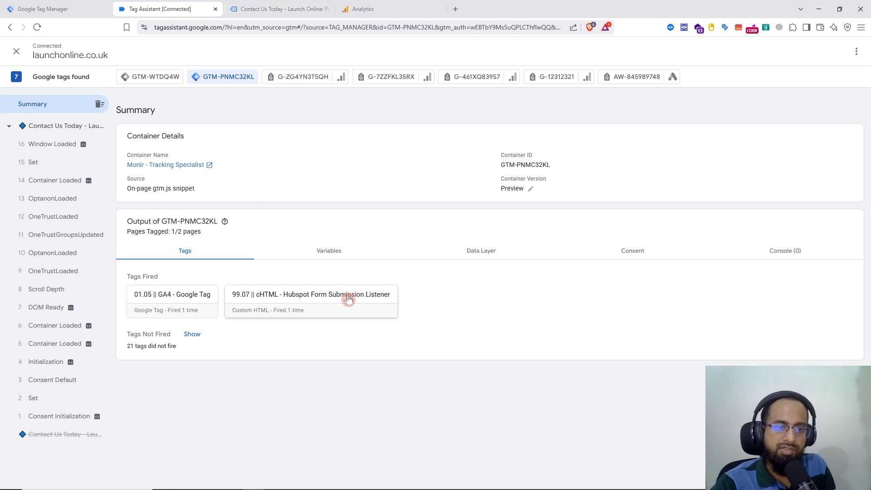
- Switch to the Launch contact page, fill in the Get in touch form with a saved test entry and submit it
click(300, 7)
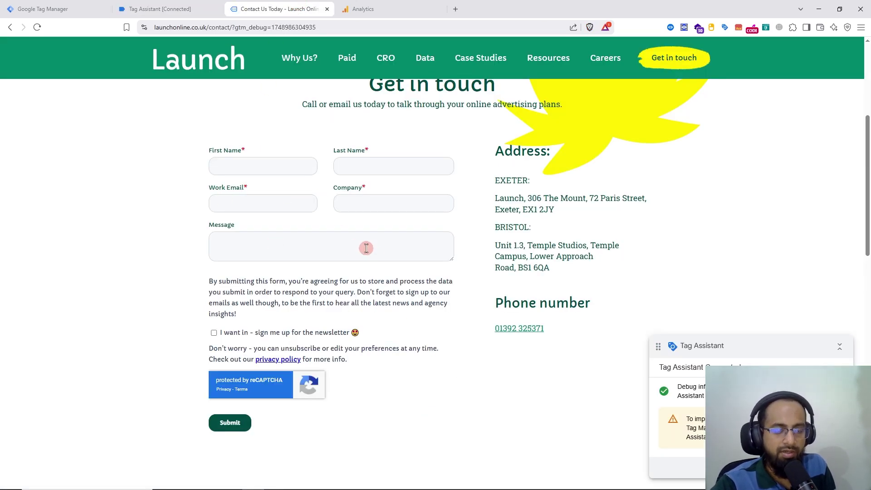
click(241, 164)
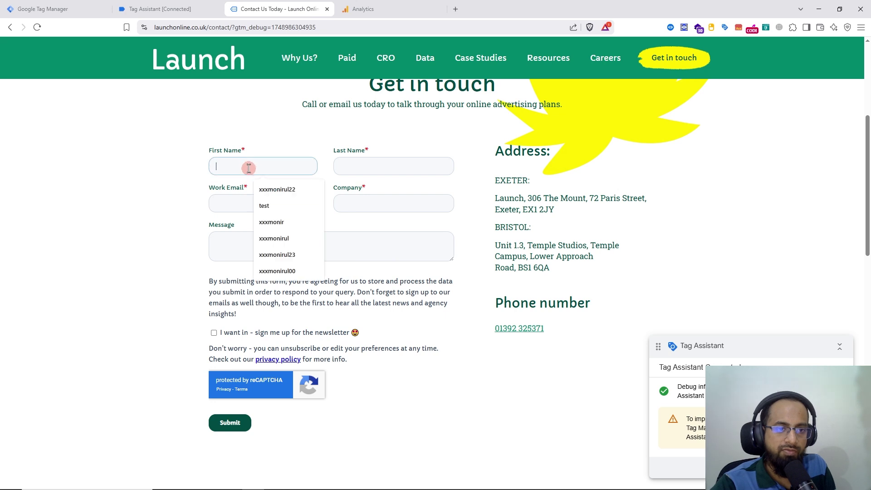
click(271, 193)
click(214, 333)
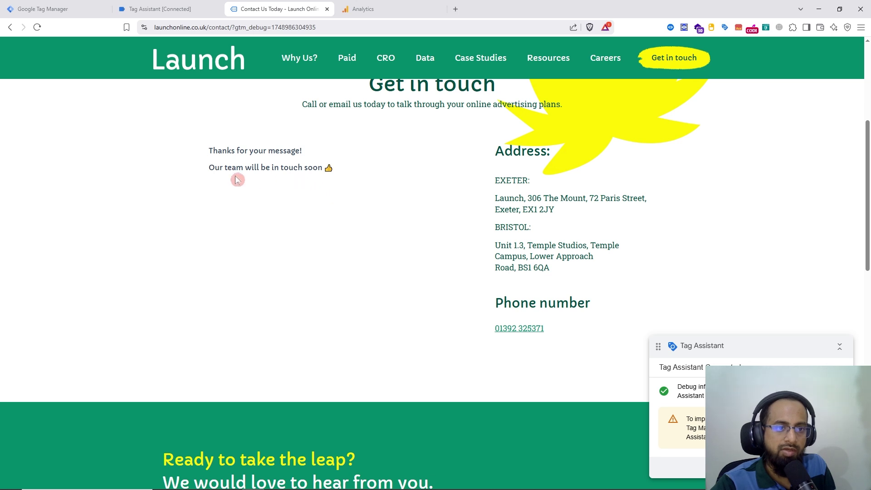
drag(210, 151, 311, 151)
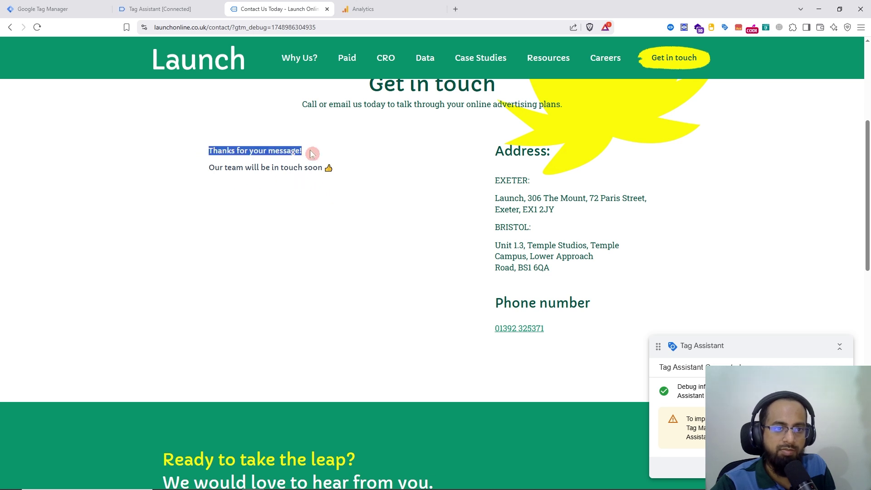
- Switch to Tag Assistant and examine which tags fired on the hs_form_submitted event
click(190, 5)
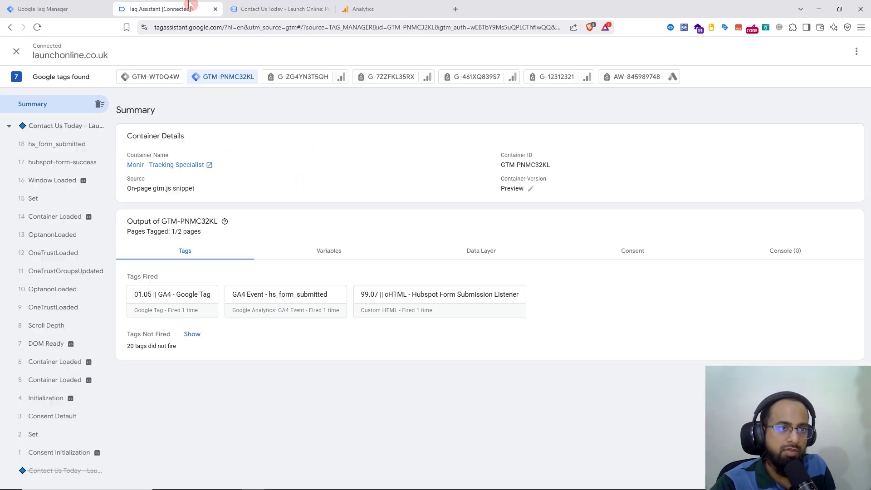
click(56, 147)
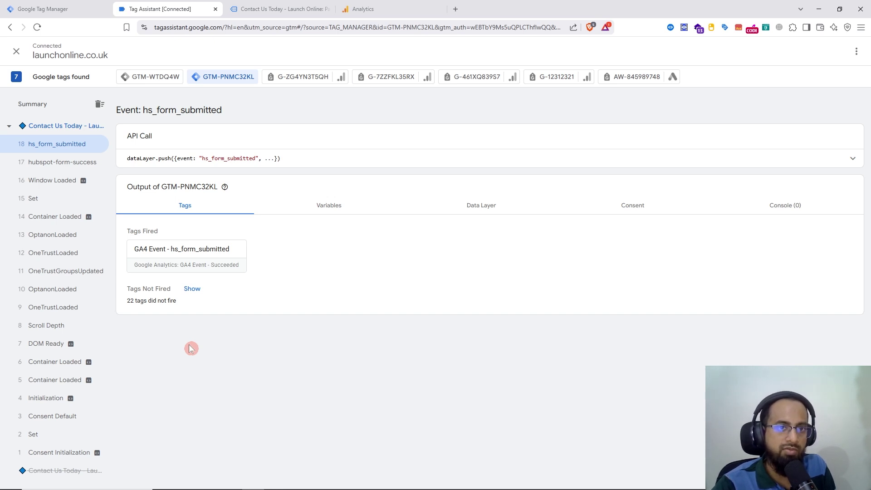
click(359, 8)
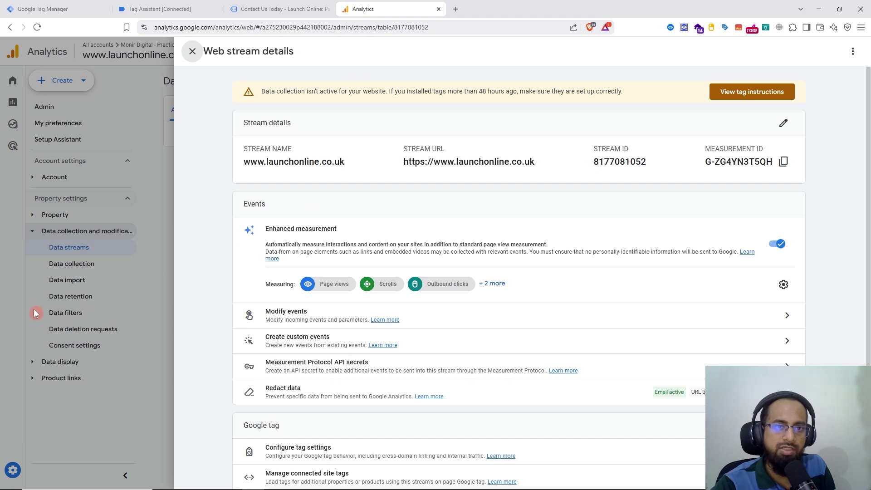
click(124, 292)
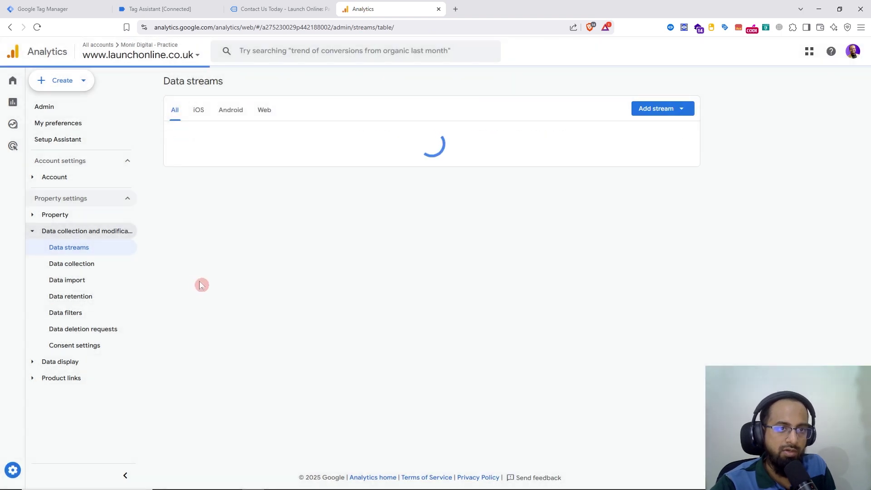
mouse_move(13, 470)
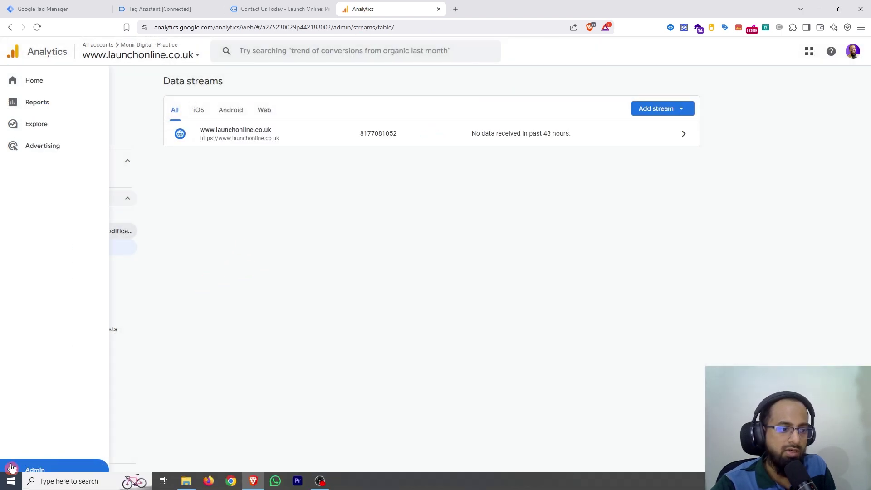
click(45, 471)
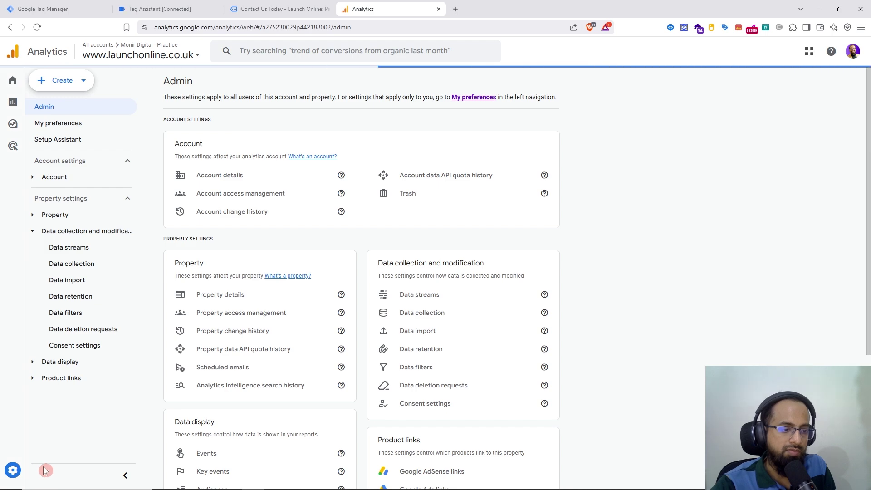
mouse_move(9, 475)
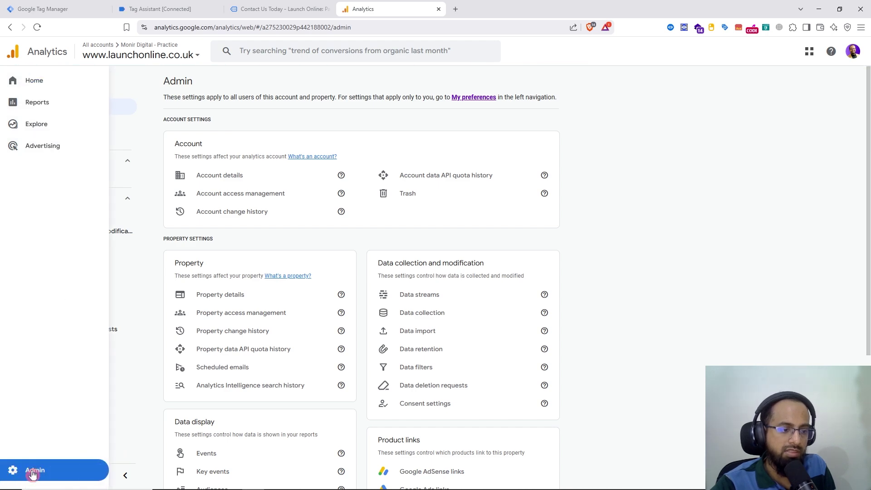
scroll(288, 299, down, 4)
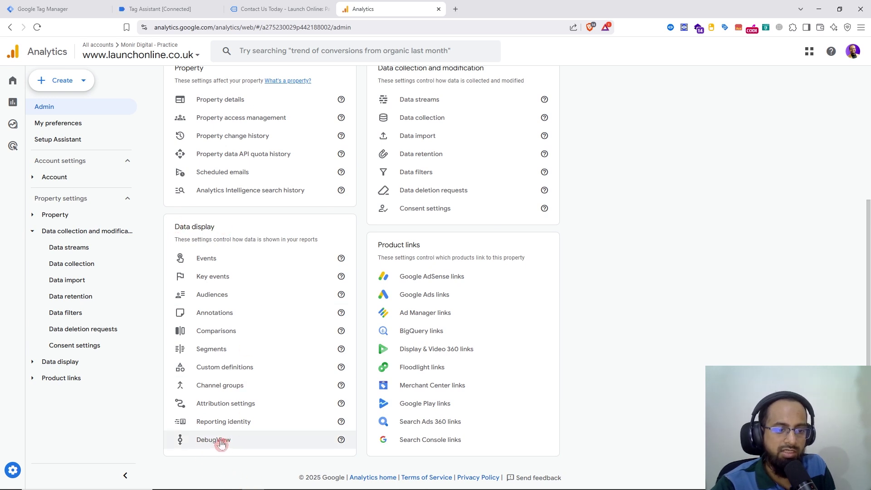
click(222, 441)
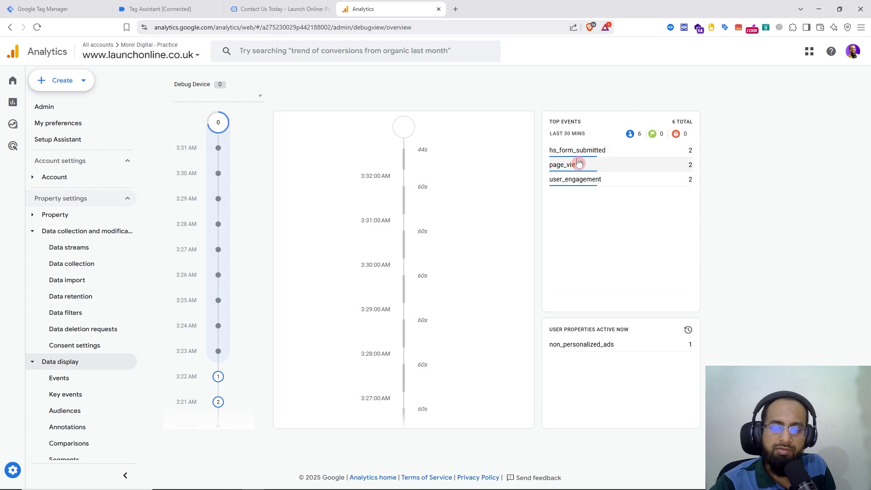
- Examine the formID parameter of the hs_form_submitted event in the DebugView timeline
scroll(437, 286, down, 7)
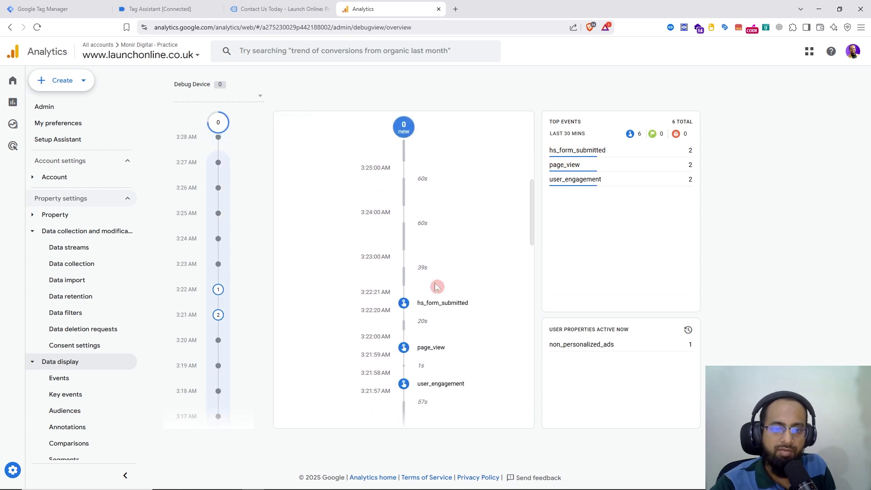
click(437, 262)
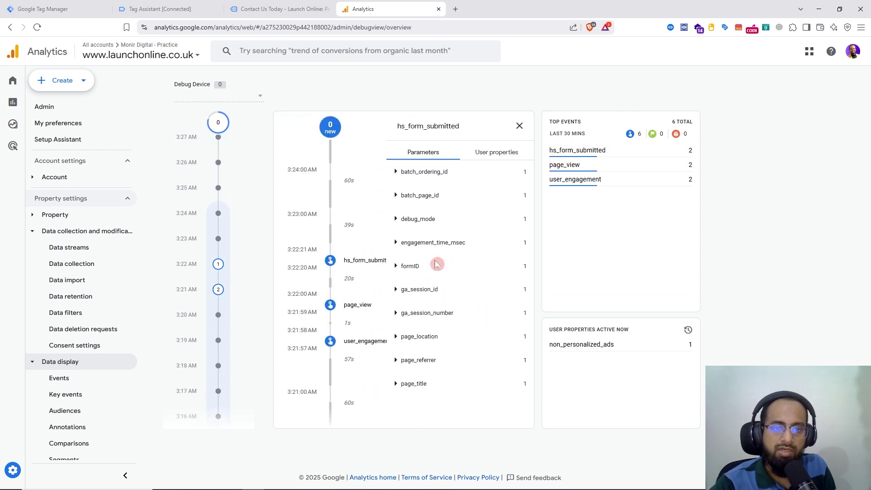
click(398, 267)
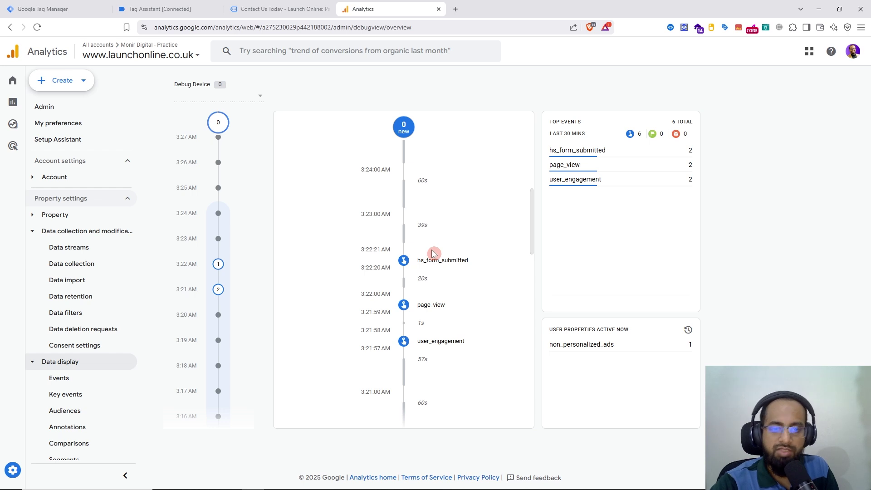
- Switch back to the Launch contact page and review the form area after the submission
click(278, 9)
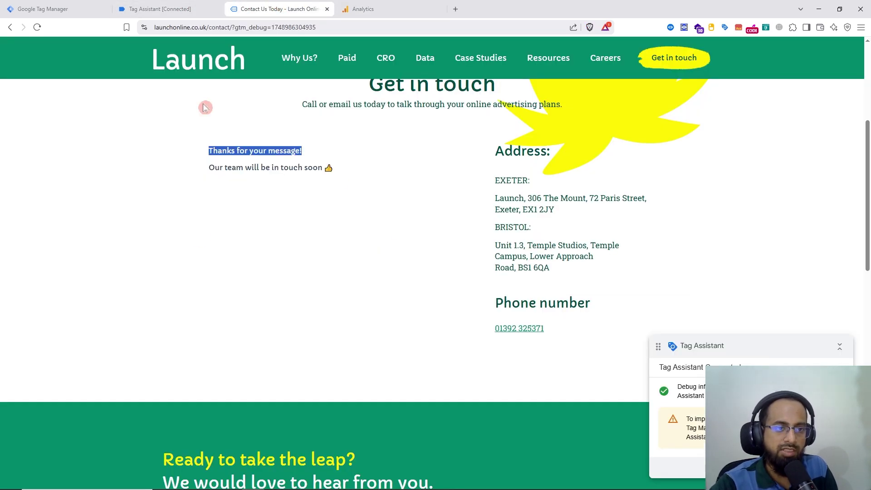
scroll(287, 266, up, 2)
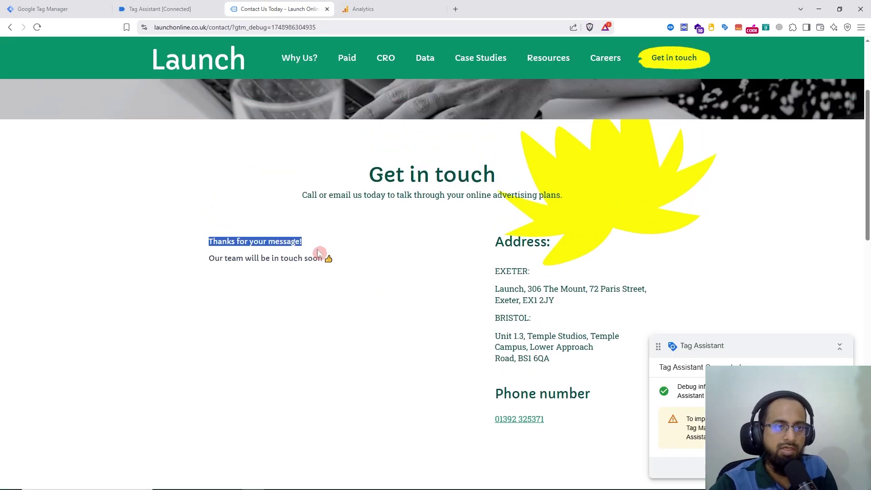